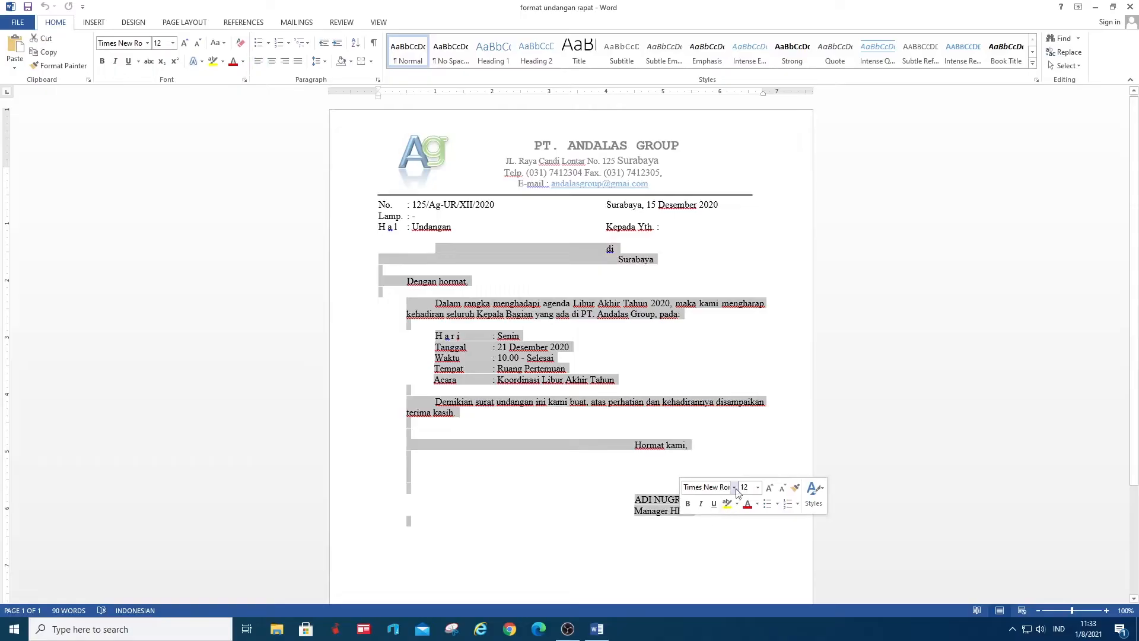
# - Switch to a blank Excel workbook and rename Sheet1 as Kabag
pyautogui.click(620, 409)
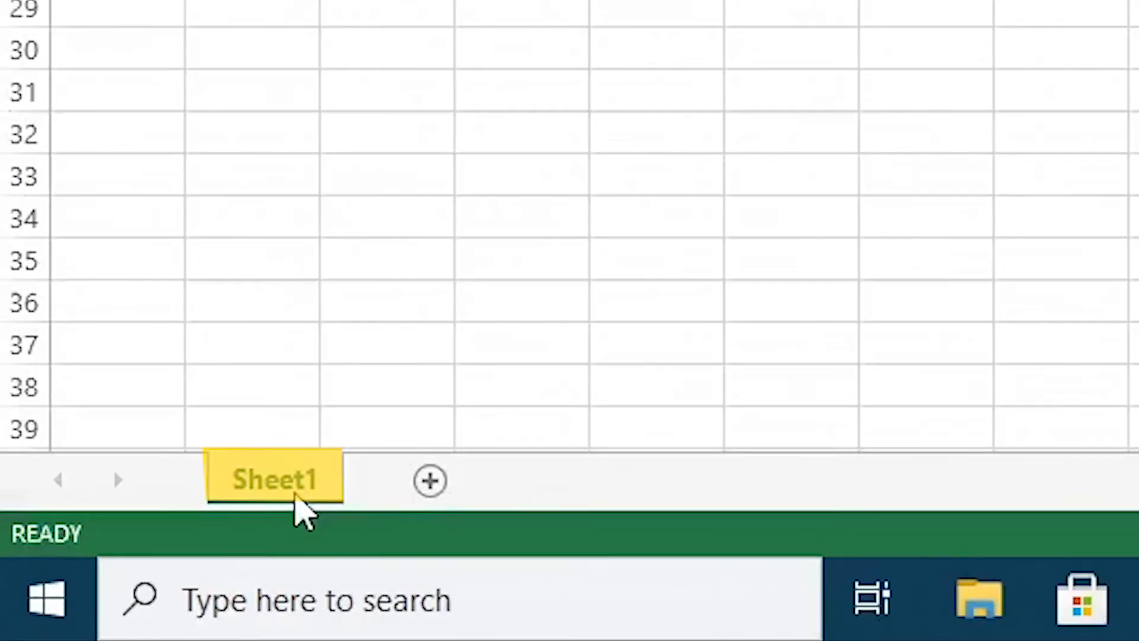
pyautogui.rightClick(295, 495)
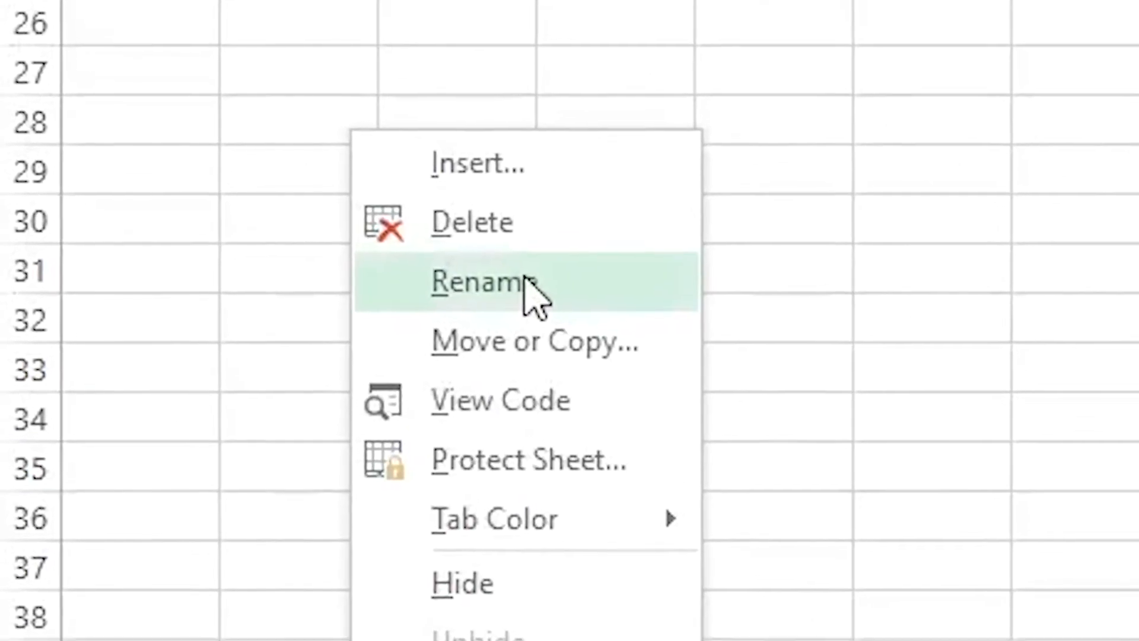
pyautogui.click(528, 285)
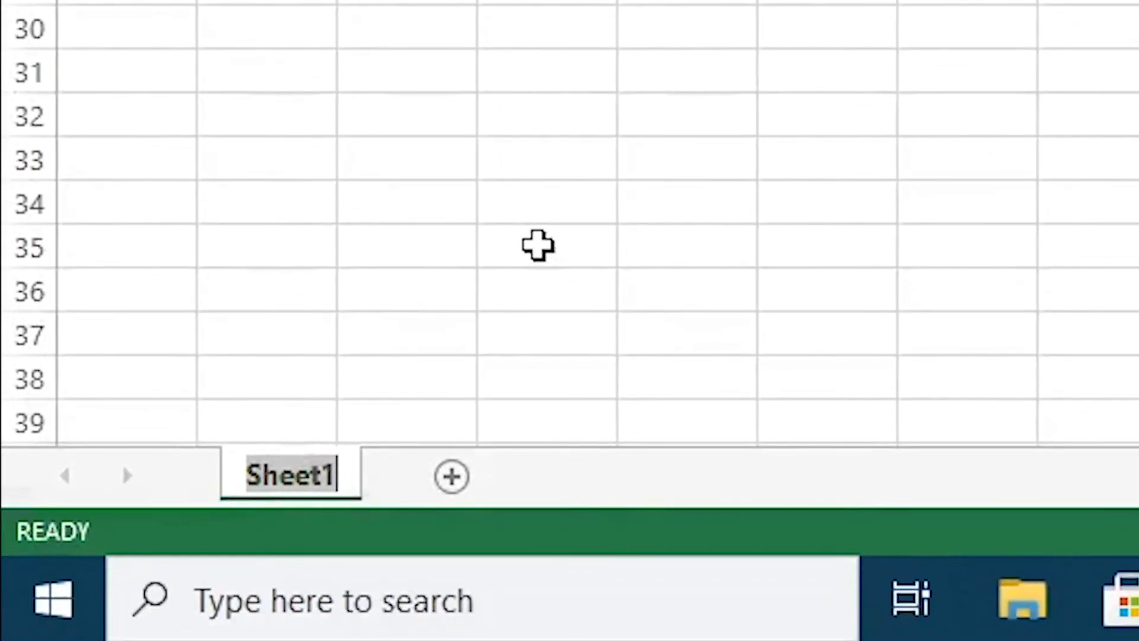
pyautogui.write('Kabag')
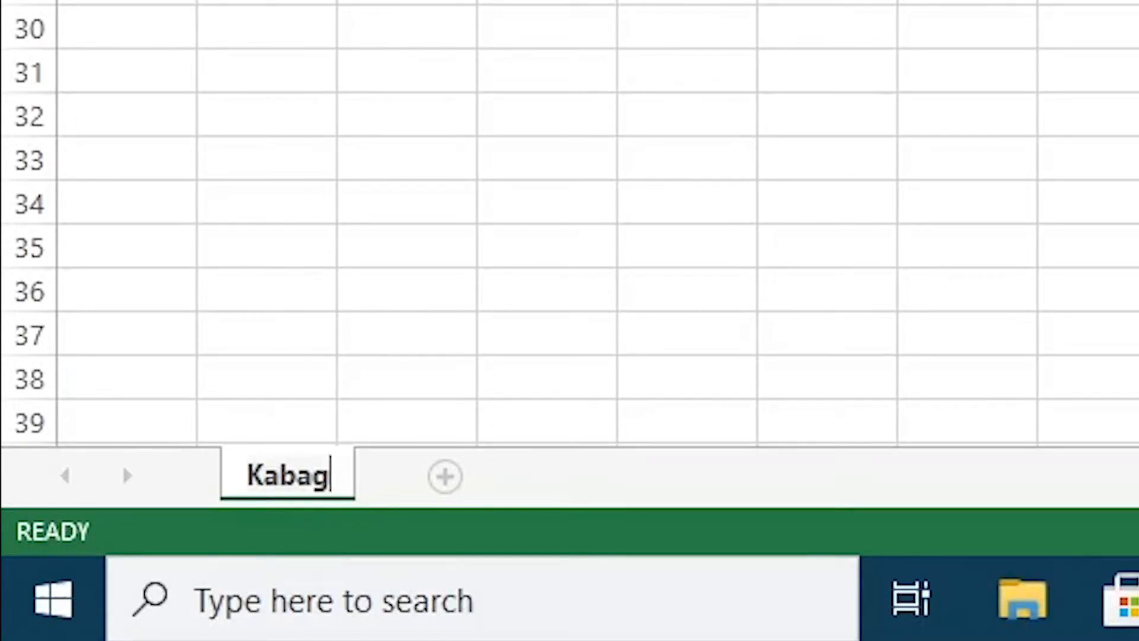
pyautogui.press('Return')
# - Enter the column headings No, Nama and Jabatan in cells A1 to C1 of the Kabag sheet
pyautogui.write('No')
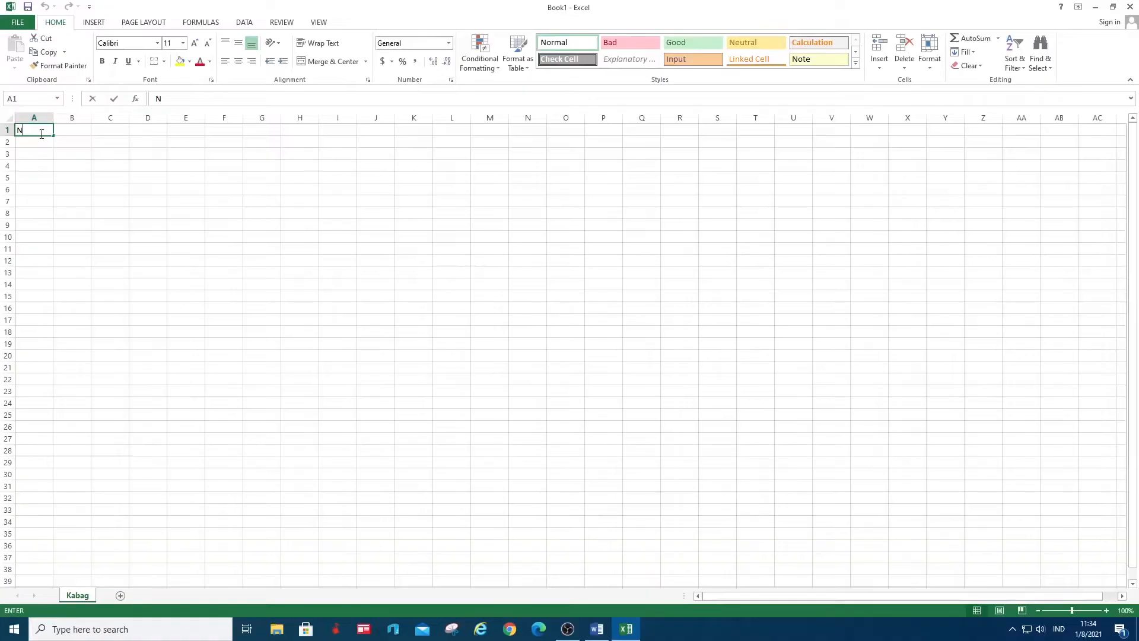
pyautogui.press('Tab')
pyautogui.write('Nama')
pyautogui.press('Tab')
pyautogui.write('J')
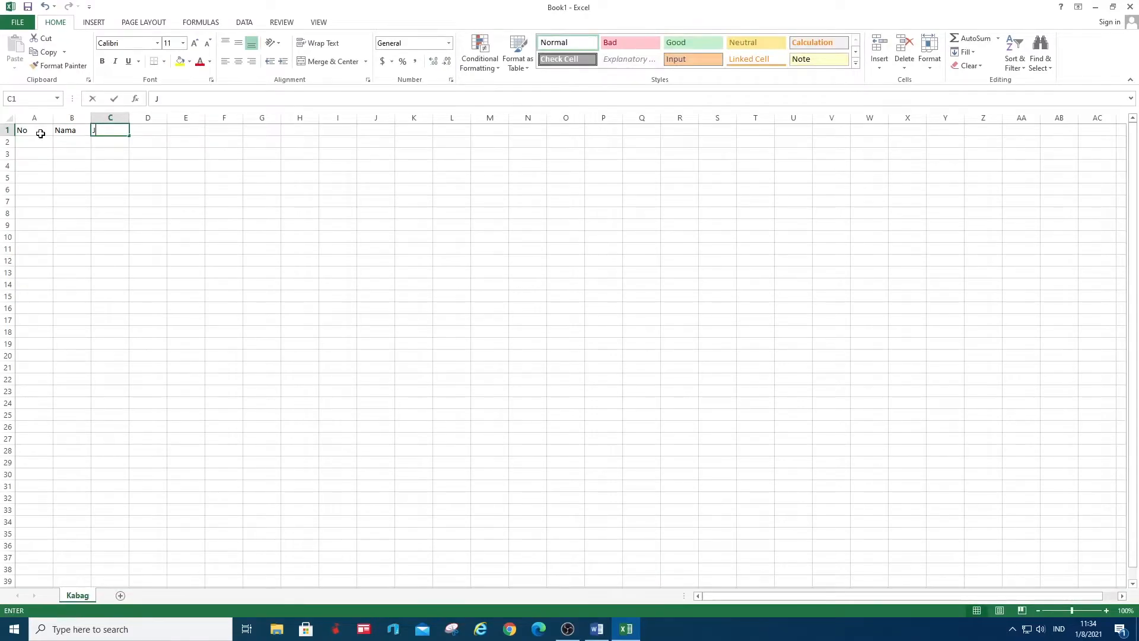
pyautogui.write('abatan')
pyautogui.press('Return')
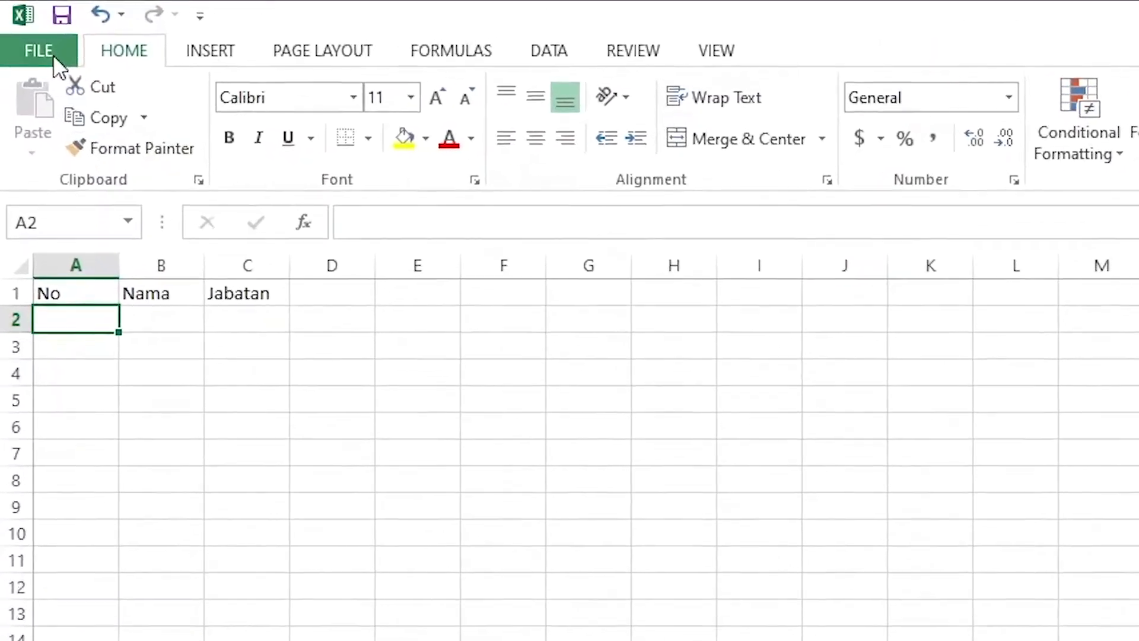
# - Open the nama pegawai workbook from the data pegawai folder on drive E
pyautogui.click(34, 37)
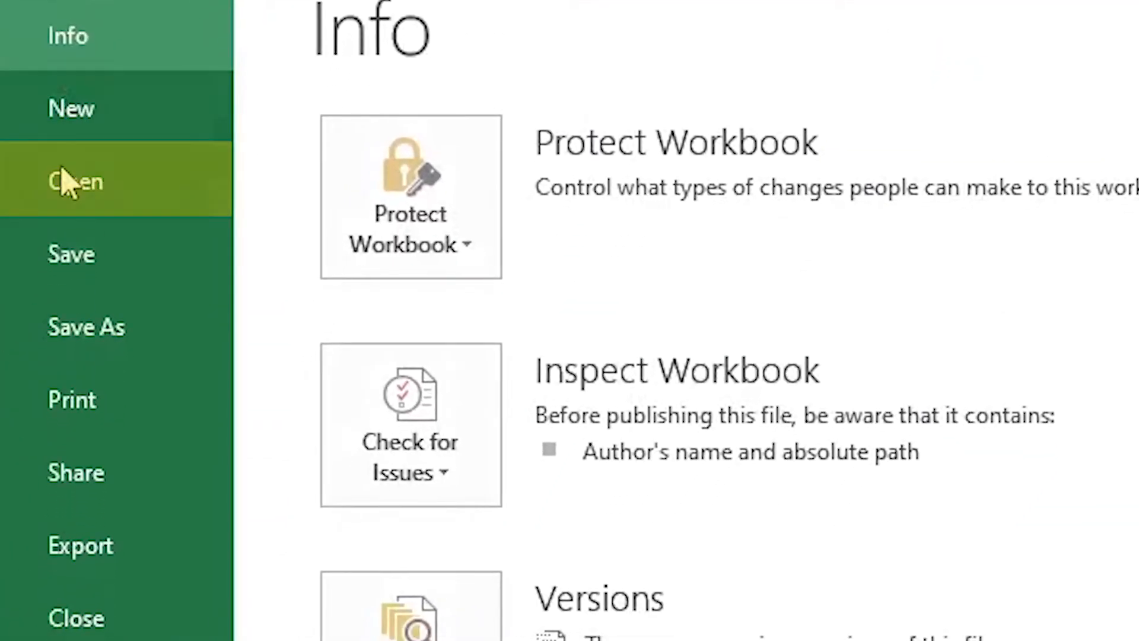
pyautogui.click(64, 259)
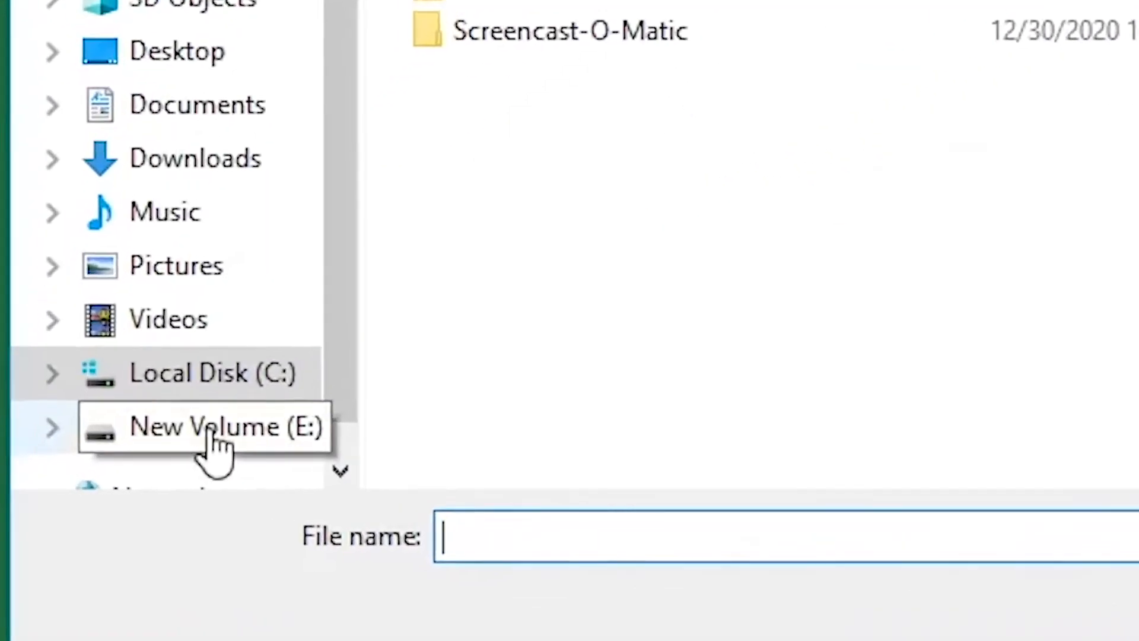
pyautogui.click(102, 453)
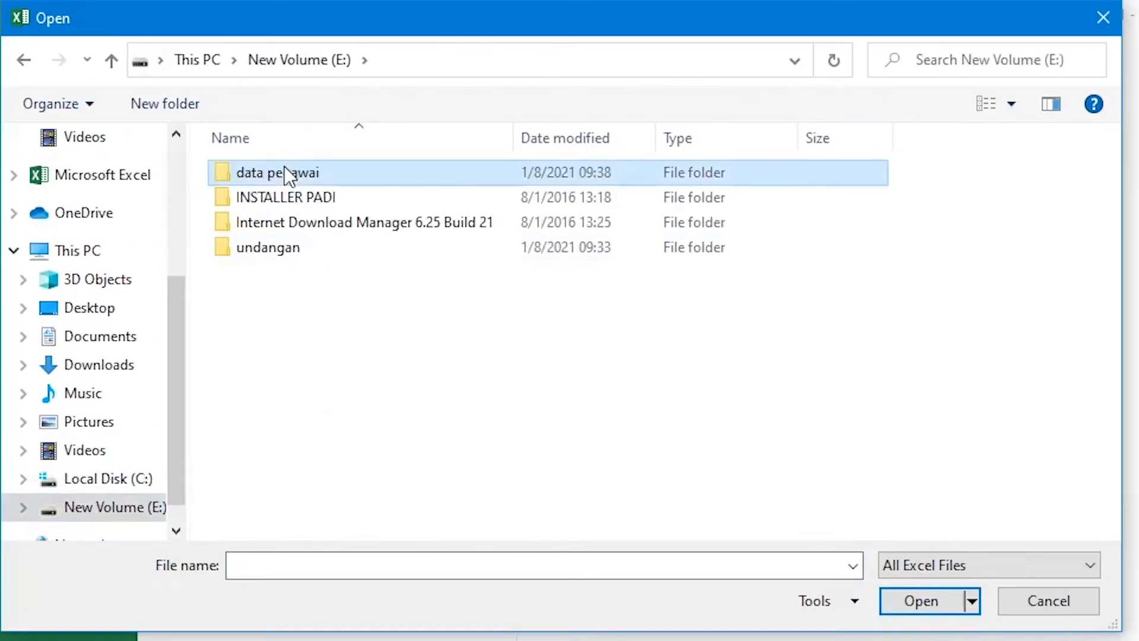
pyautogui.click(285, 172)
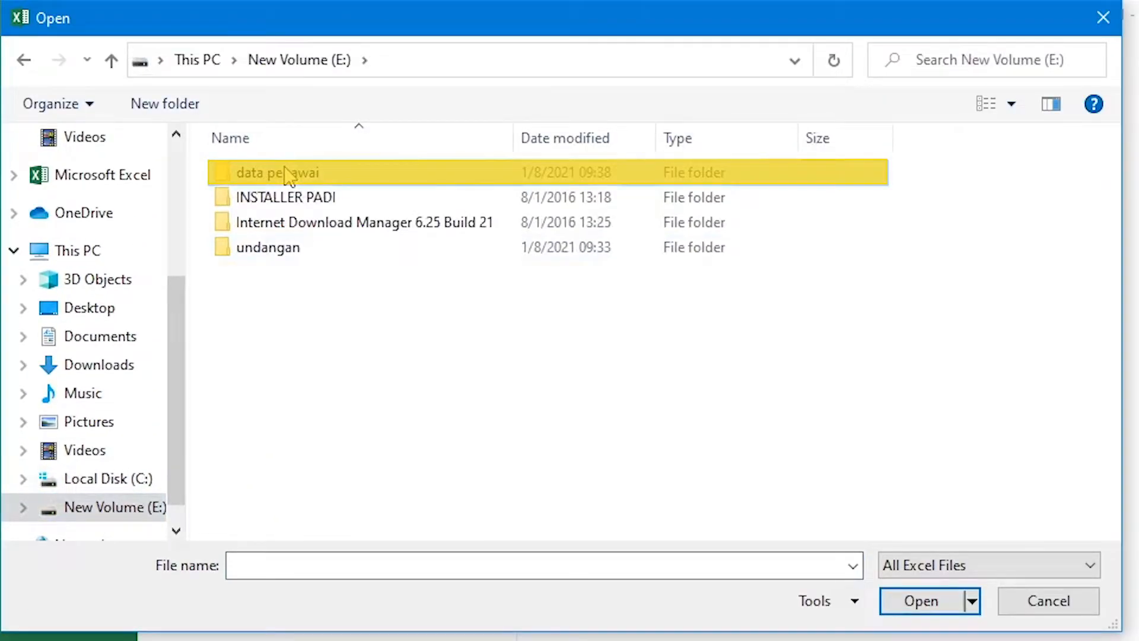
pyautogui.doubleClick(284, 169)
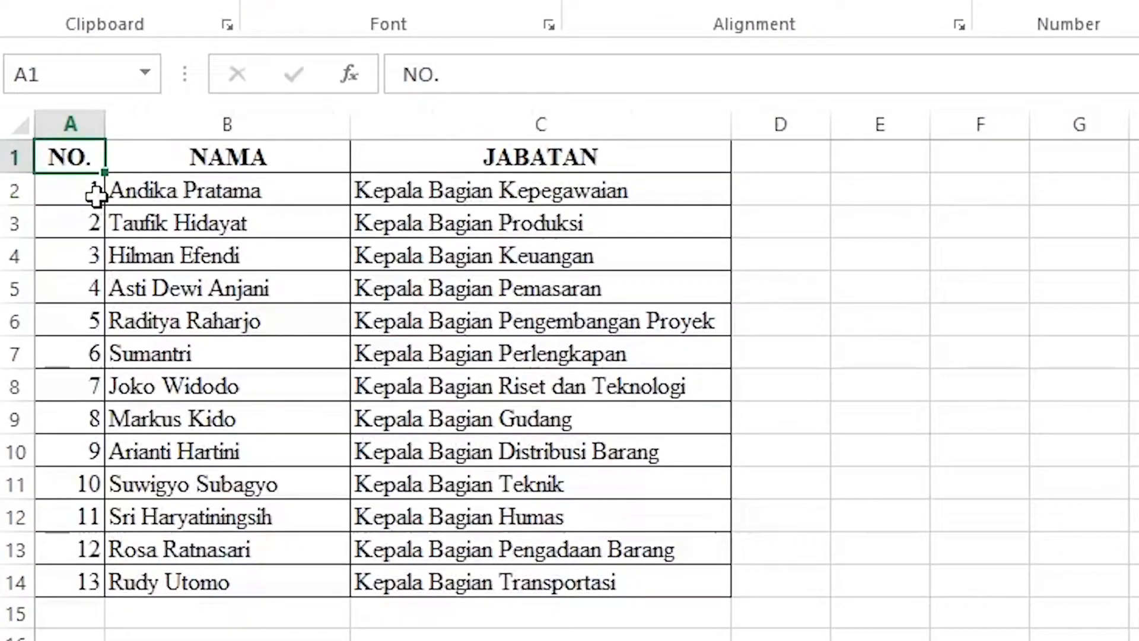
# - Copy the employee records in A2:C14 without the header row and paste them into Book1 starting at cell A2
pyautogui.moveTo(95, 195); pyautogui.dragTo(466, 575)
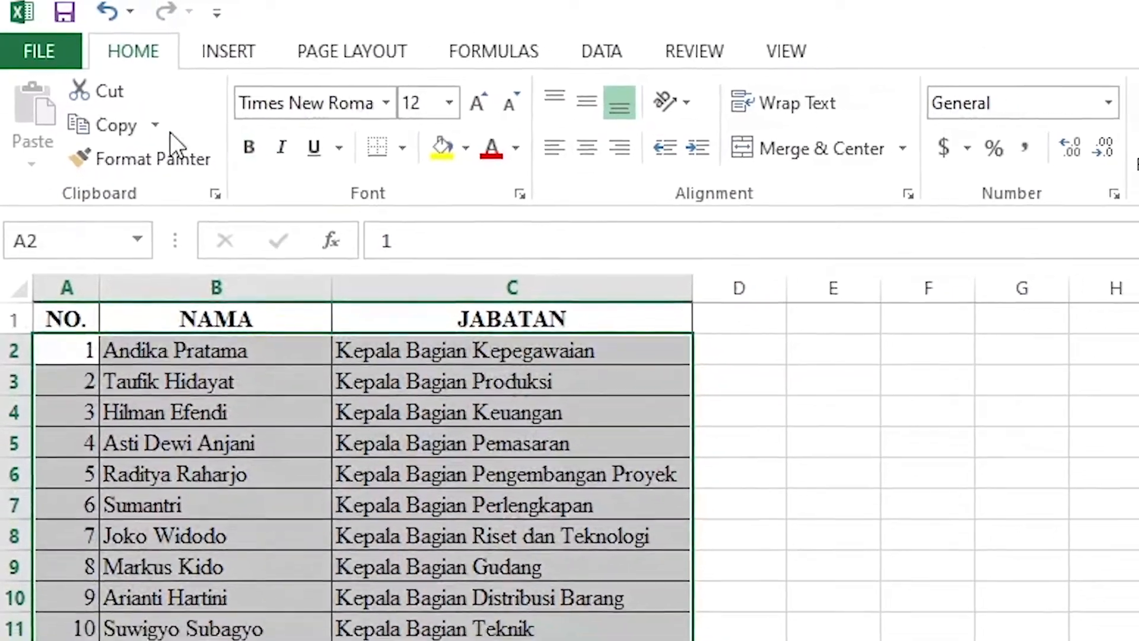
pyautogui.click(122, 132)
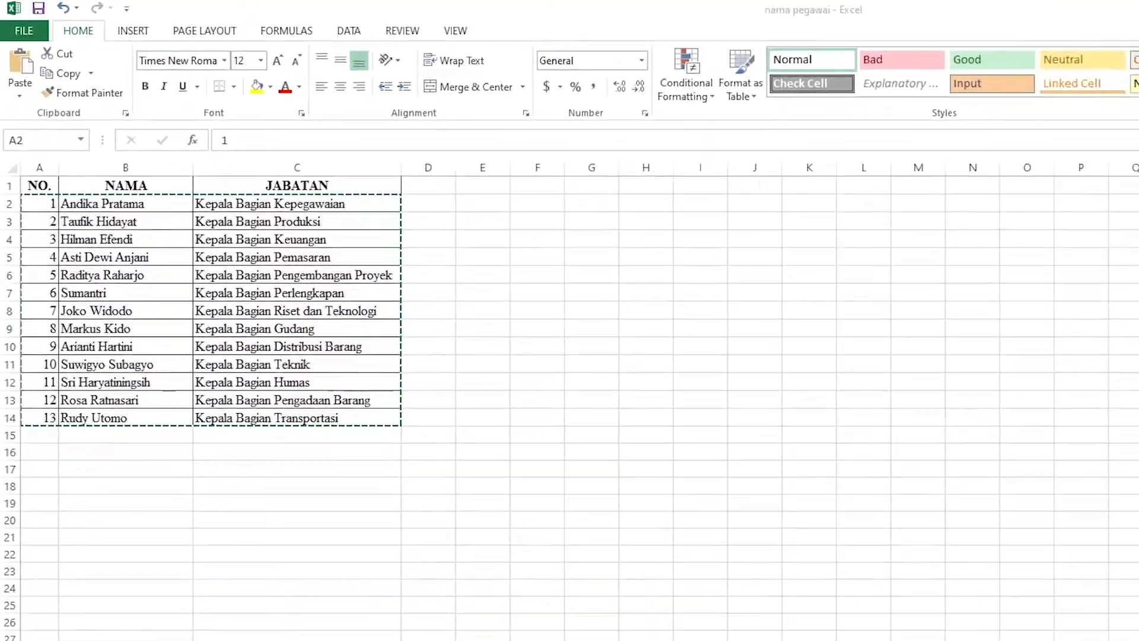
pyautogui.moveTo(626, 629)
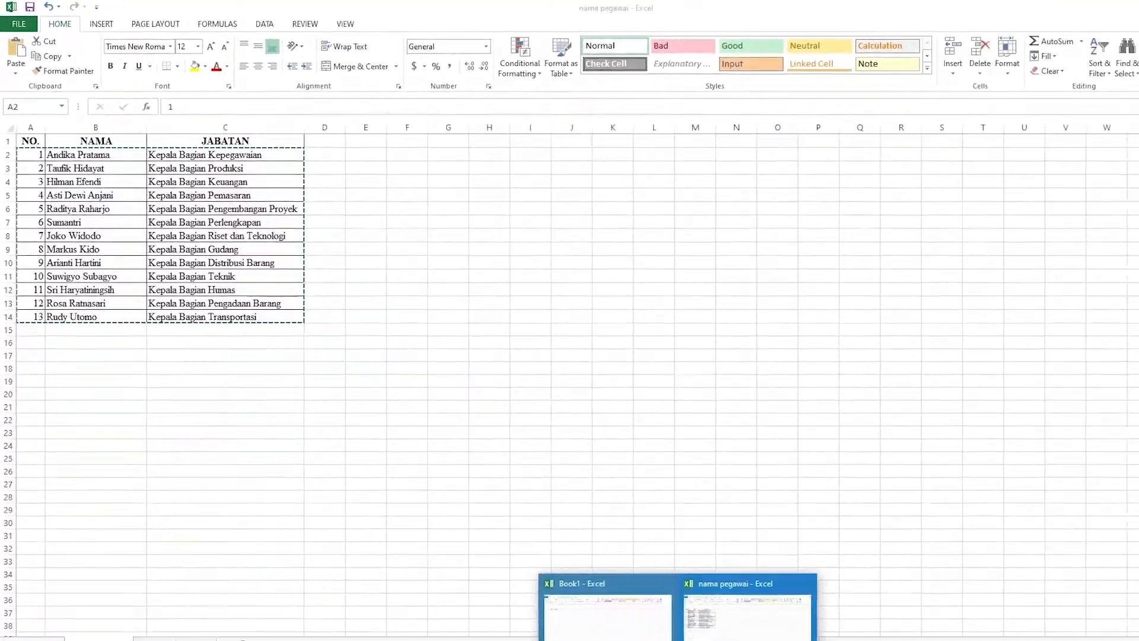
pyautogui.click(568, 595)
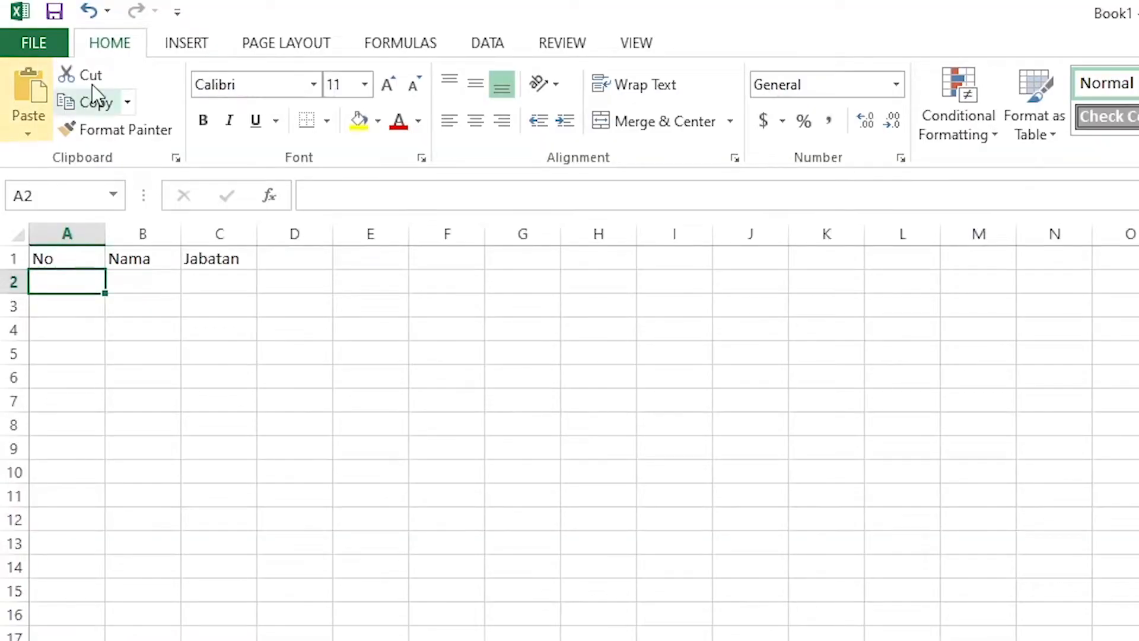
pyautogui.click(29, 98)
# - Auto-fit all column widths of the Kabag sheet to their contents
pyautogui.click(17, 234)
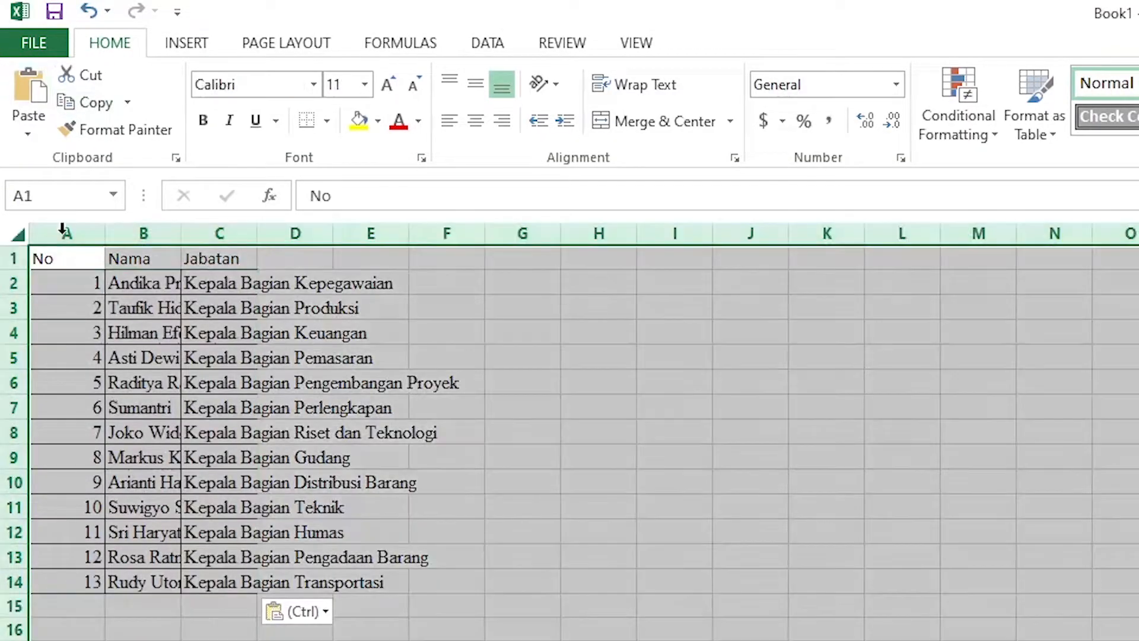
pyautogui.doubleClick(105, 233)
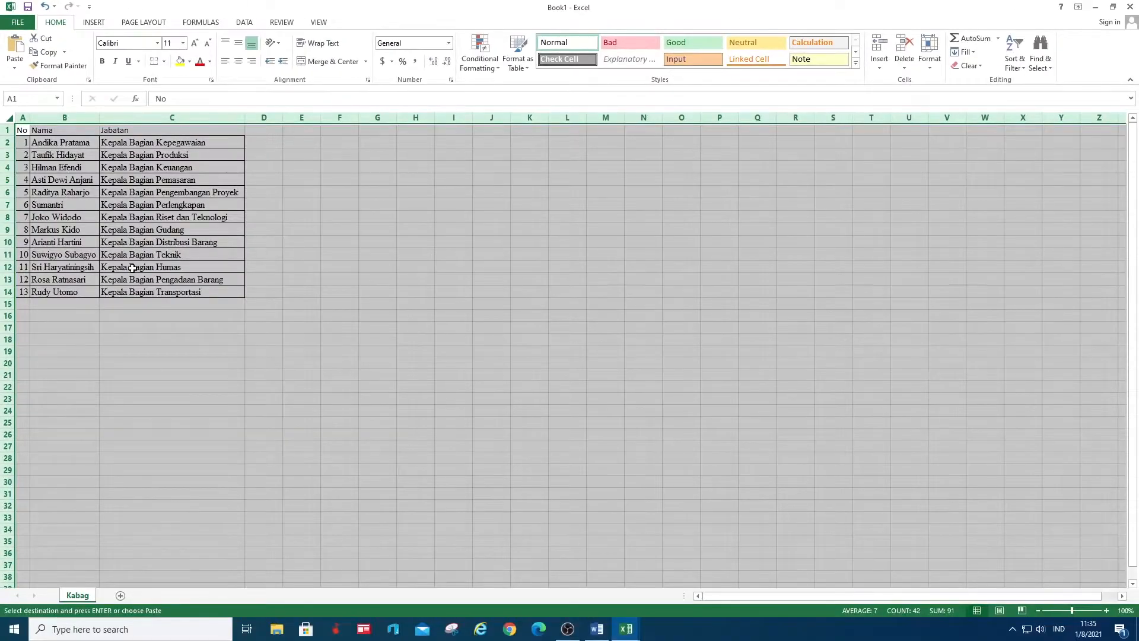
pyautogui.click(132, 268)
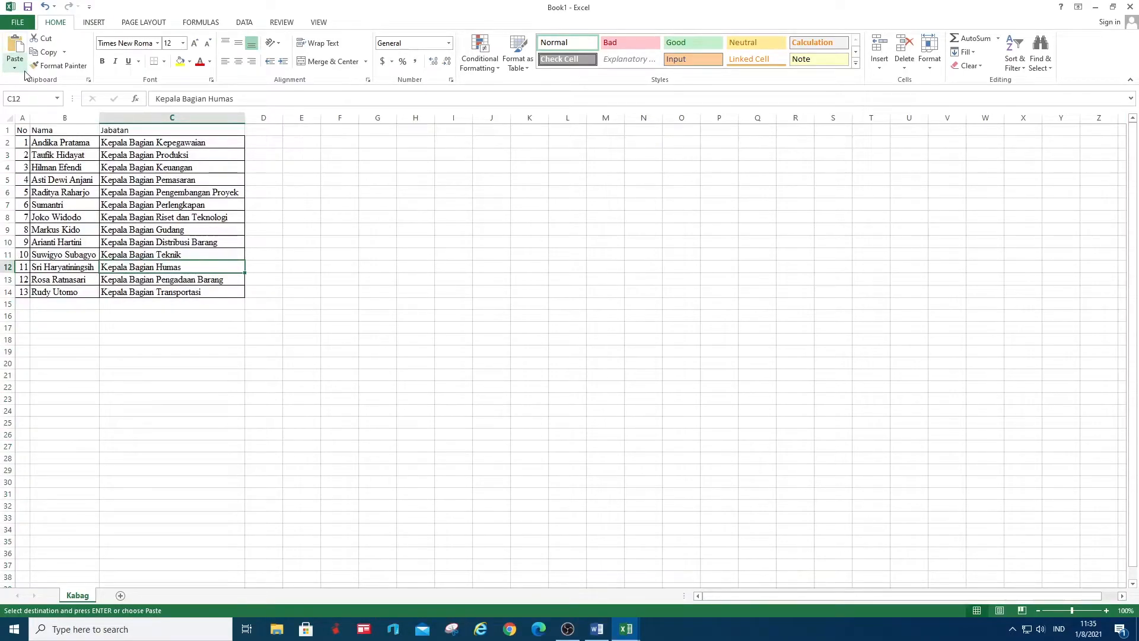
# - Save the workbook as rapat libur akhir tahun1 in the undangan folder on drive E, then close it
pyautogui.hotkey('ctrl', 's')
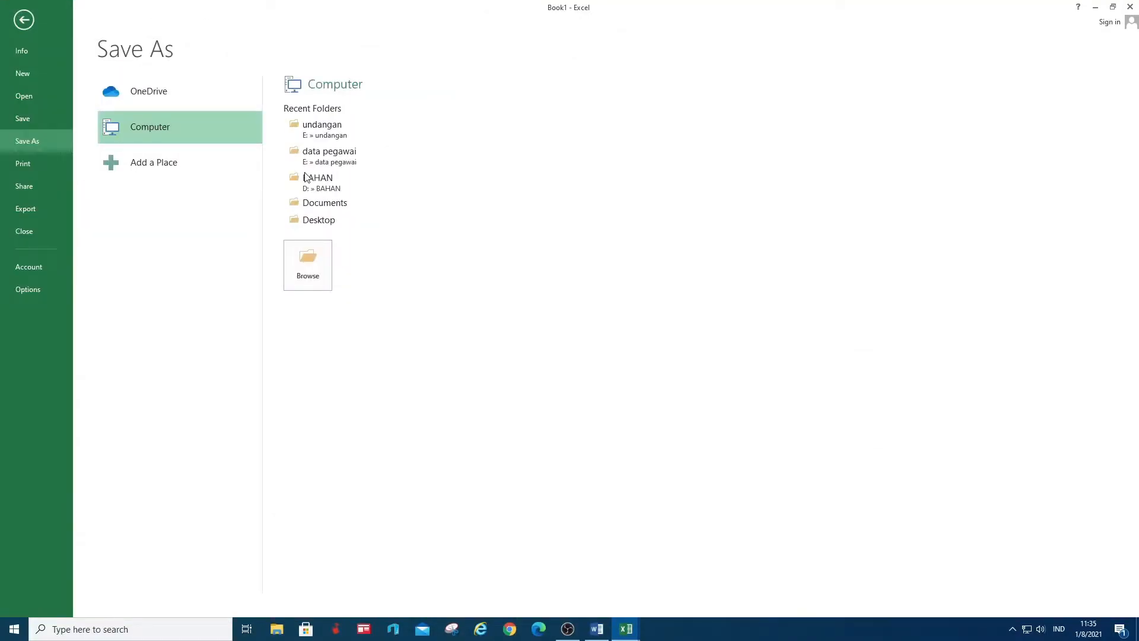
pyautogui.click(327, 181)
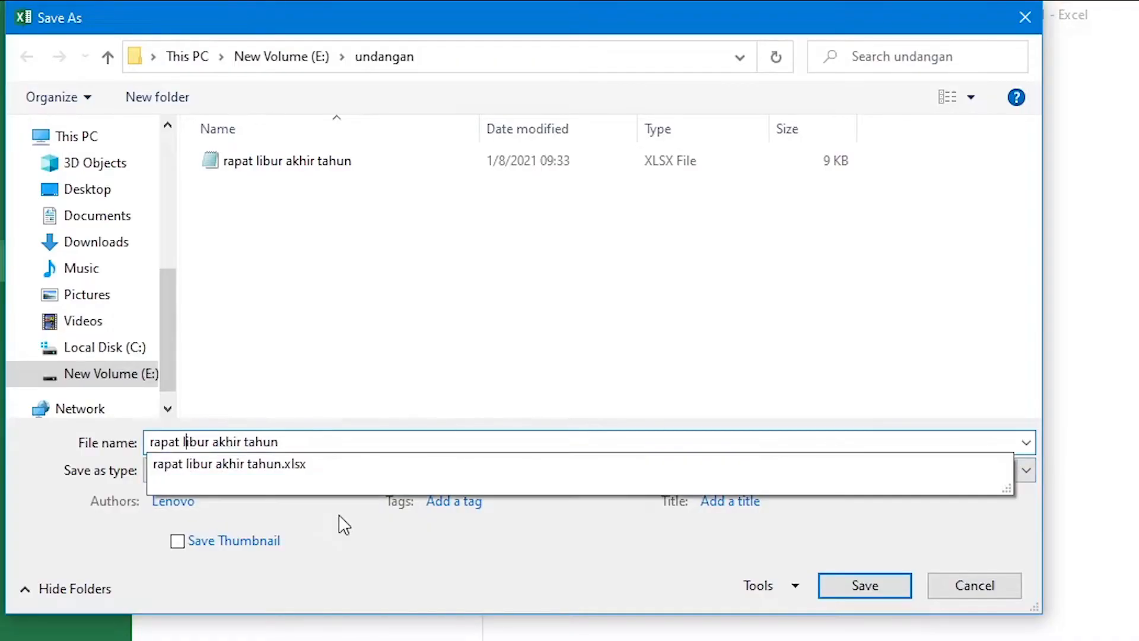
pyautogui.click(293, 438)
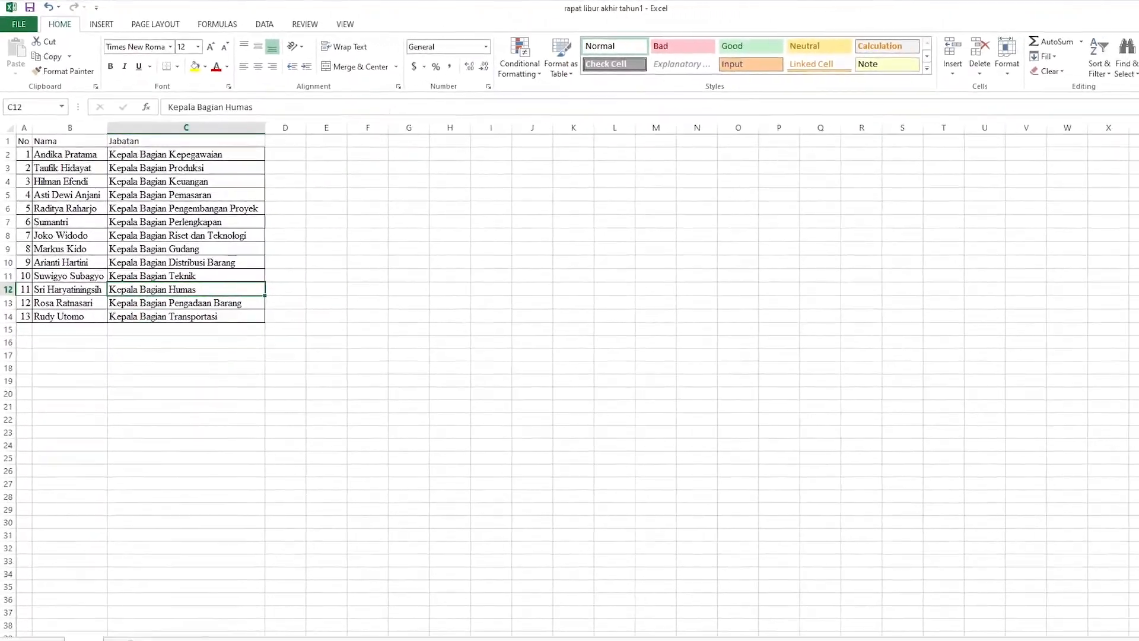
pyautogui.click(1130, 6)
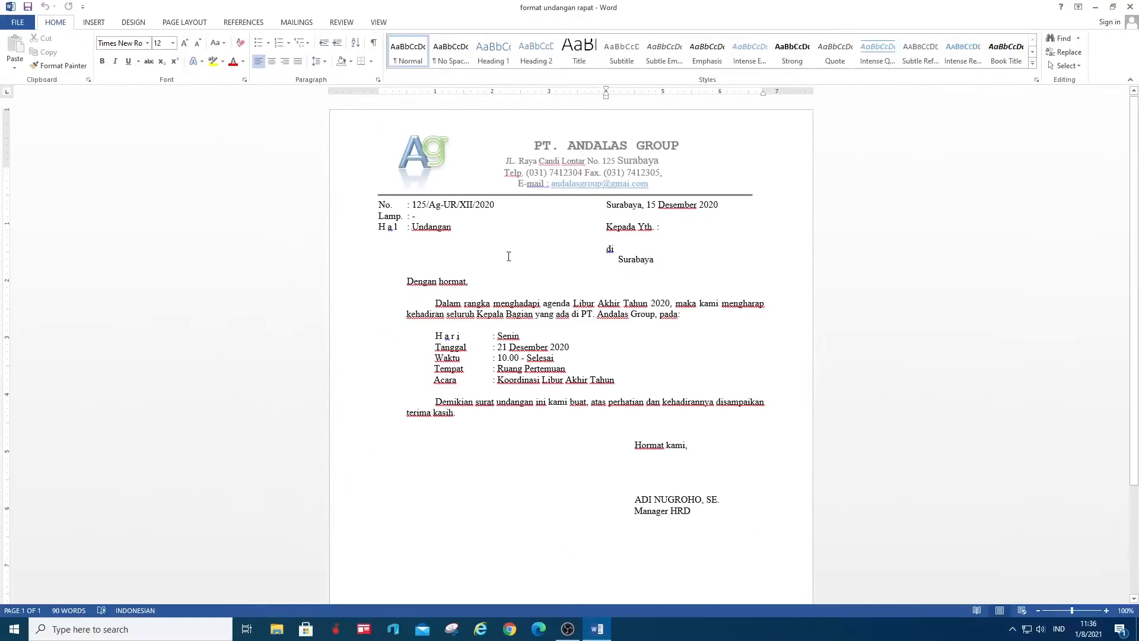
# - In the Word invitation letter, start the Step-by-Step Mail Merge Wizard and advance to selecting recipients
pyautogui.click(310, 28)
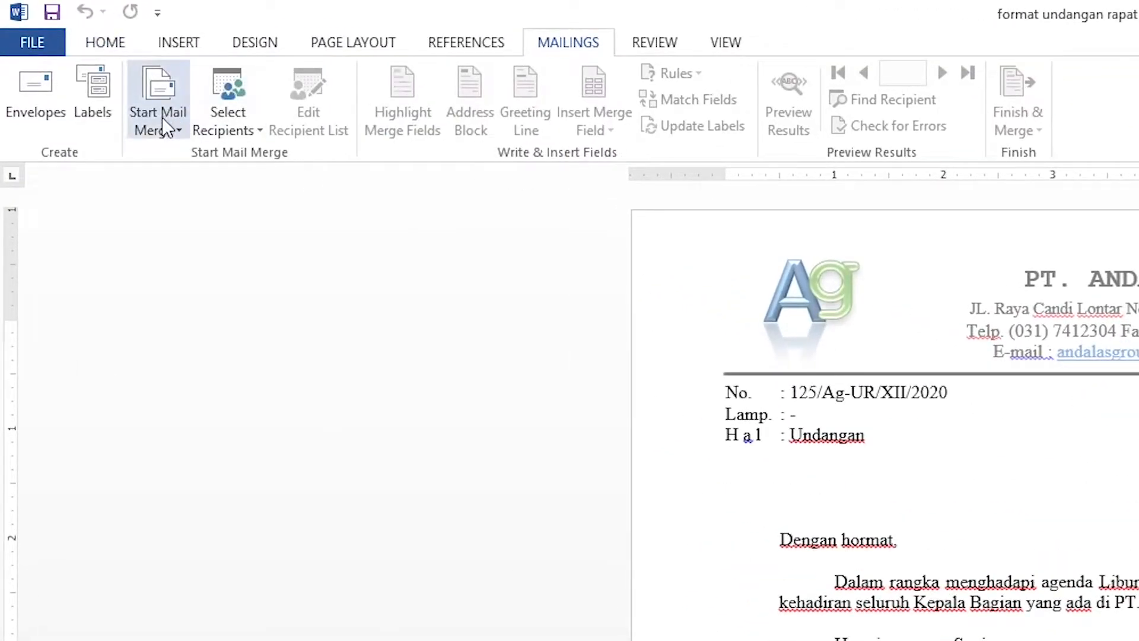
pyautogui.click(162, 116)
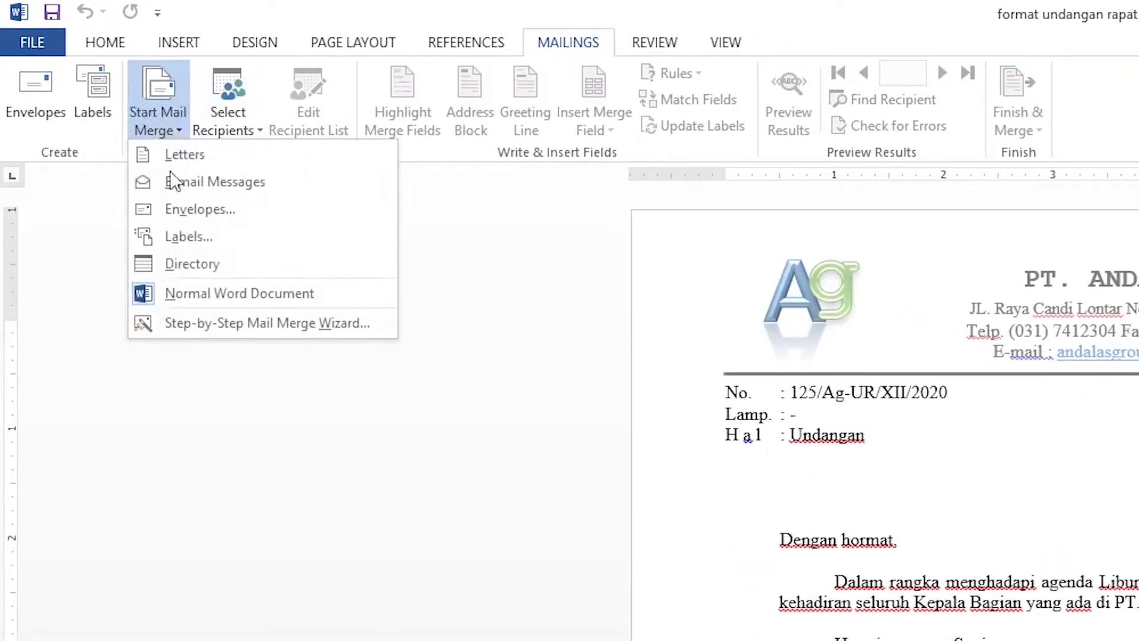
pyautogui.click(196, 323)
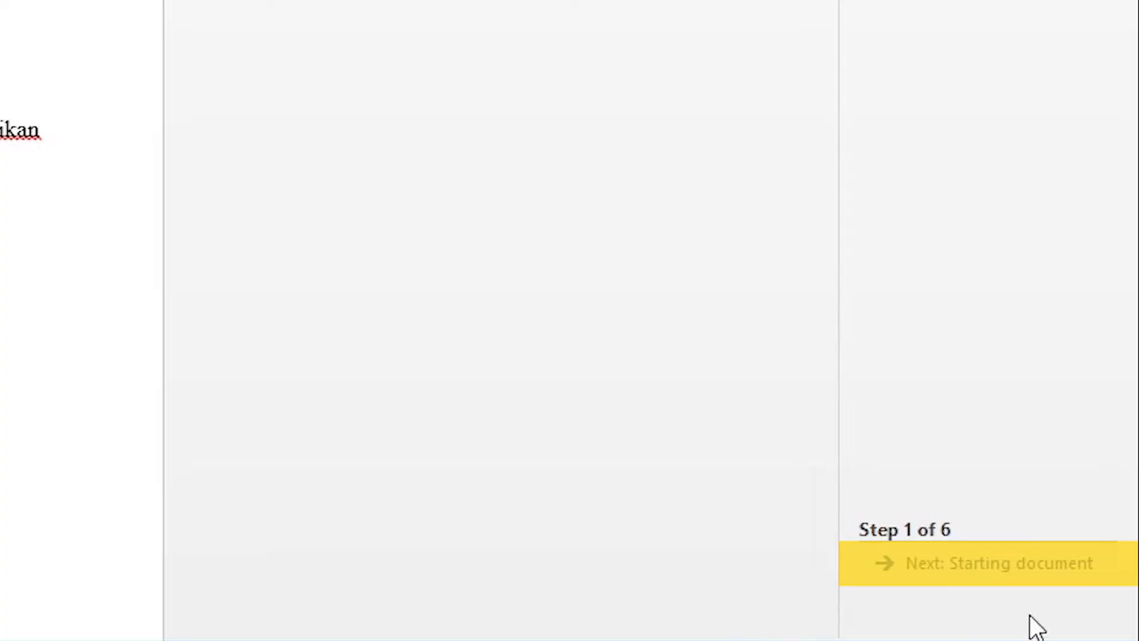
pyautogui.click(1035, 564)
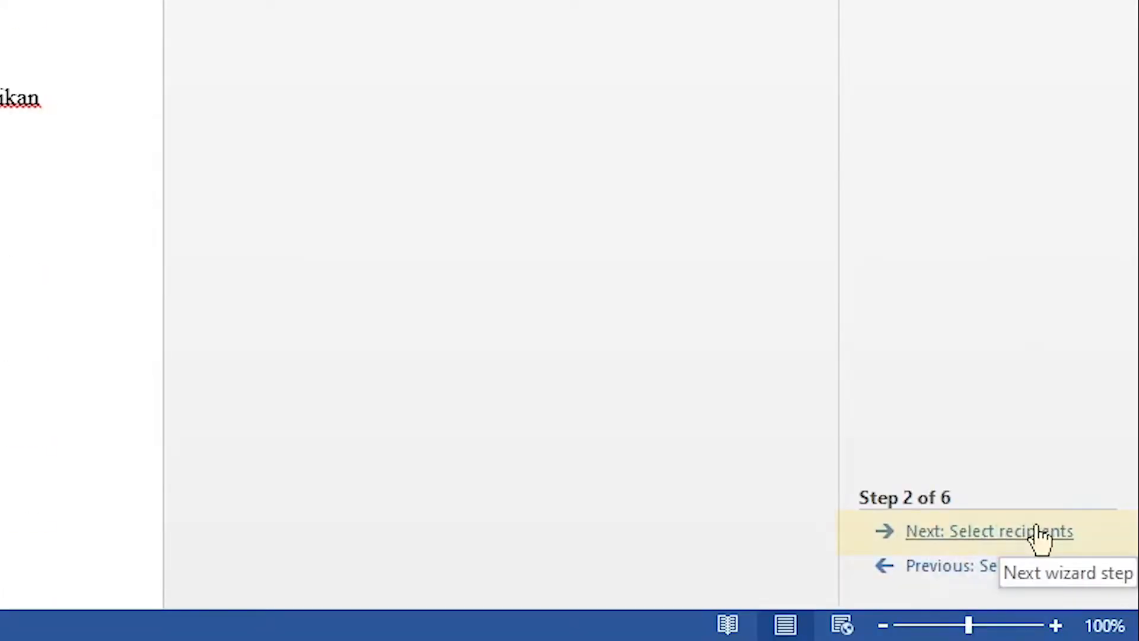
pyautogui.click(1039, 532)
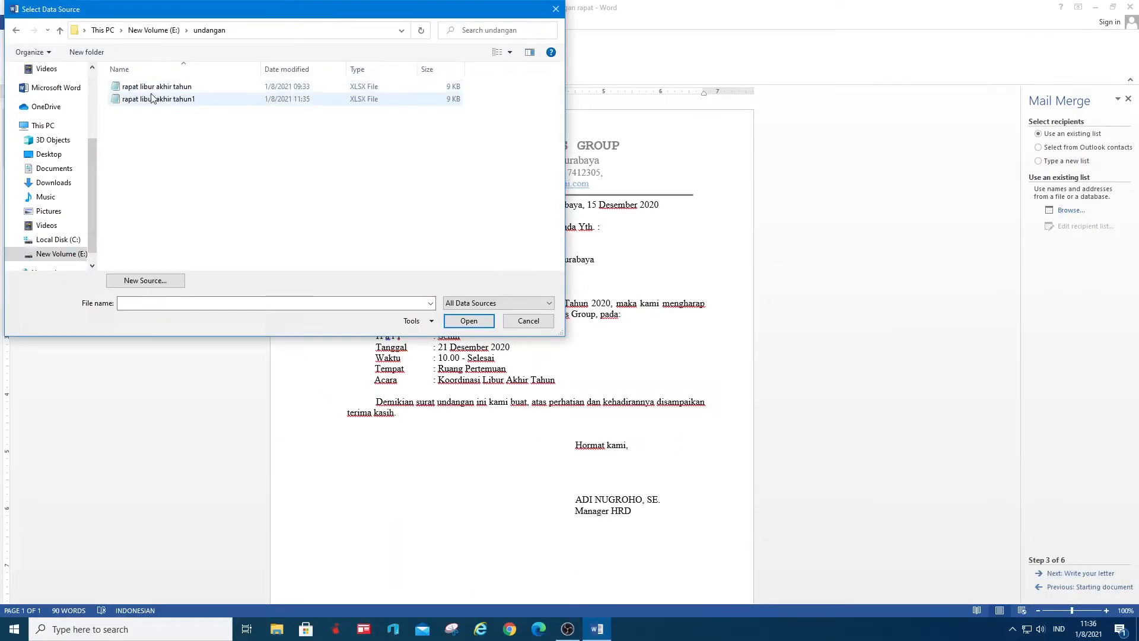
# - Use the Kabag$ table of rapat libur akhir tahun as the existing recipient list, keeping all recipients included
pyautogui.click(156, 88)
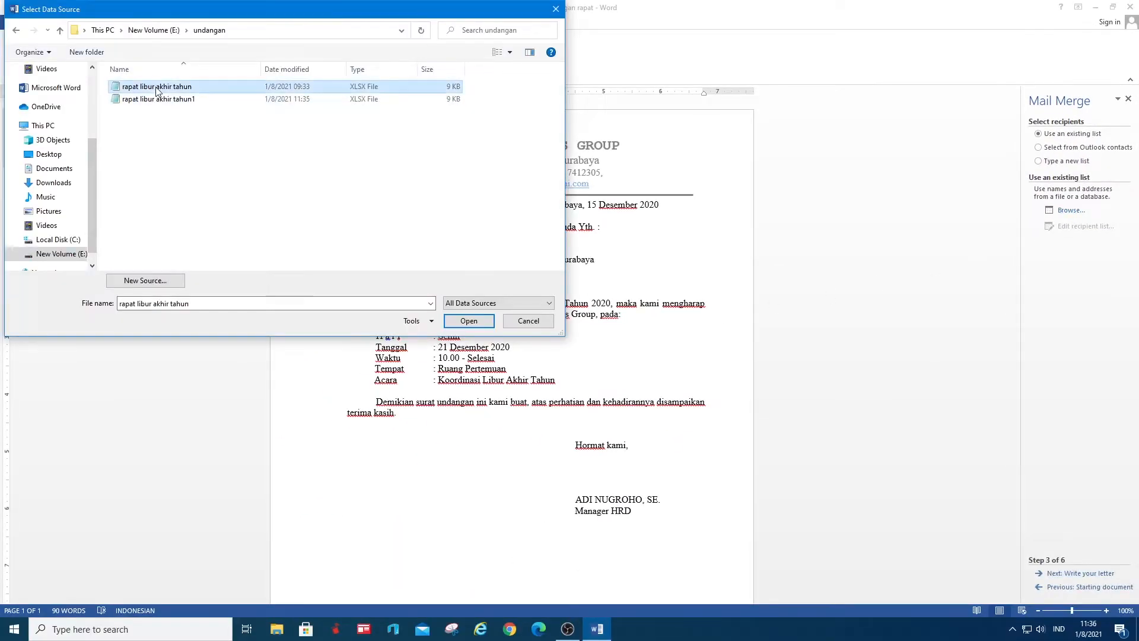
pyautogui.click(469, 321)
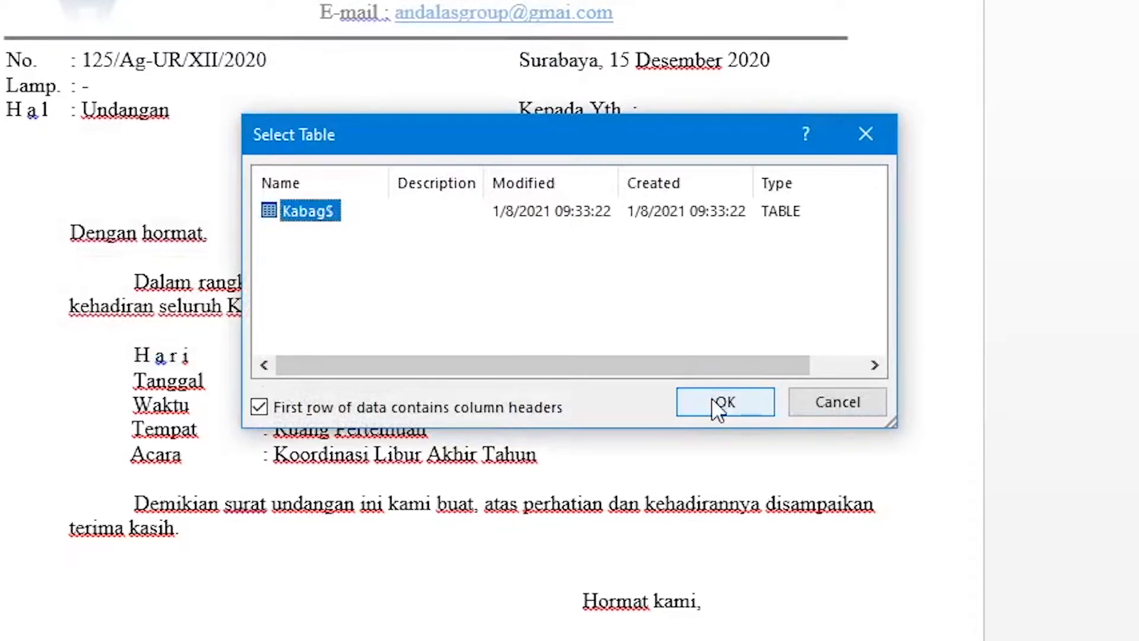
pyautogui.click(712, 395)
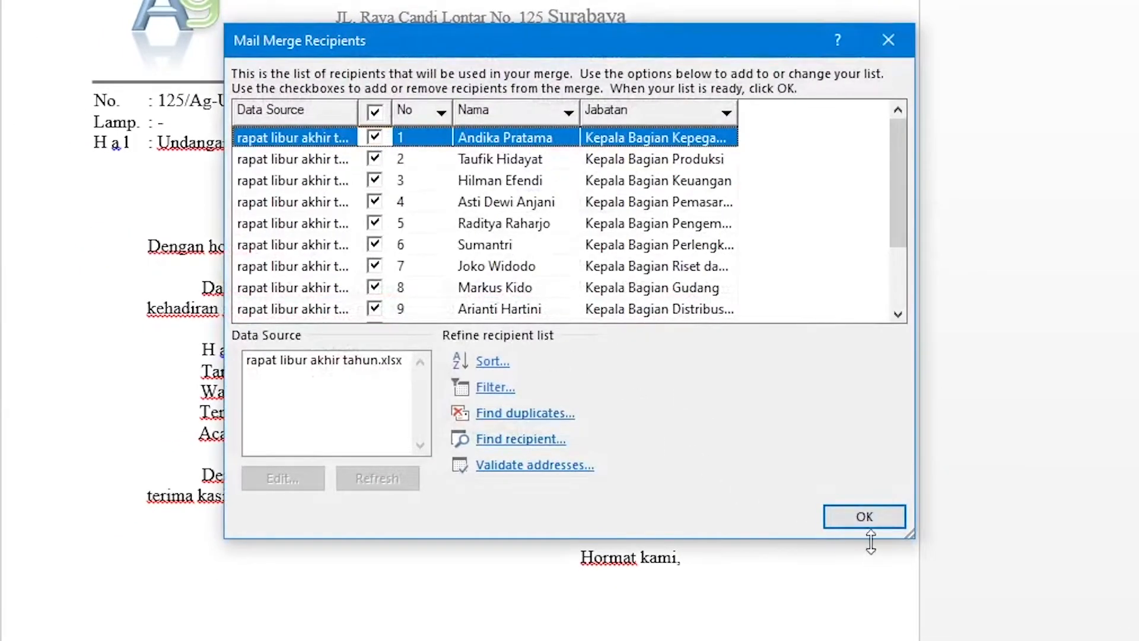
pyautogui.click(866, 518)
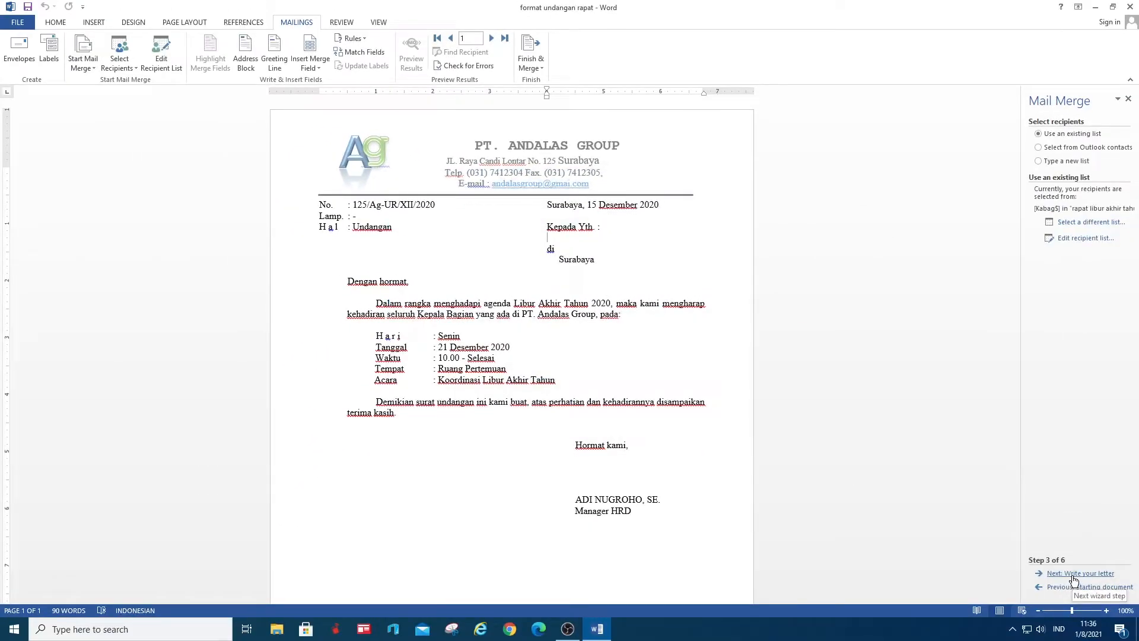
# - Advance the wizard to previewing the letters and insert the Nama merge field on the empty line below Kepada Yth
pyautogui.click(1073, 574)
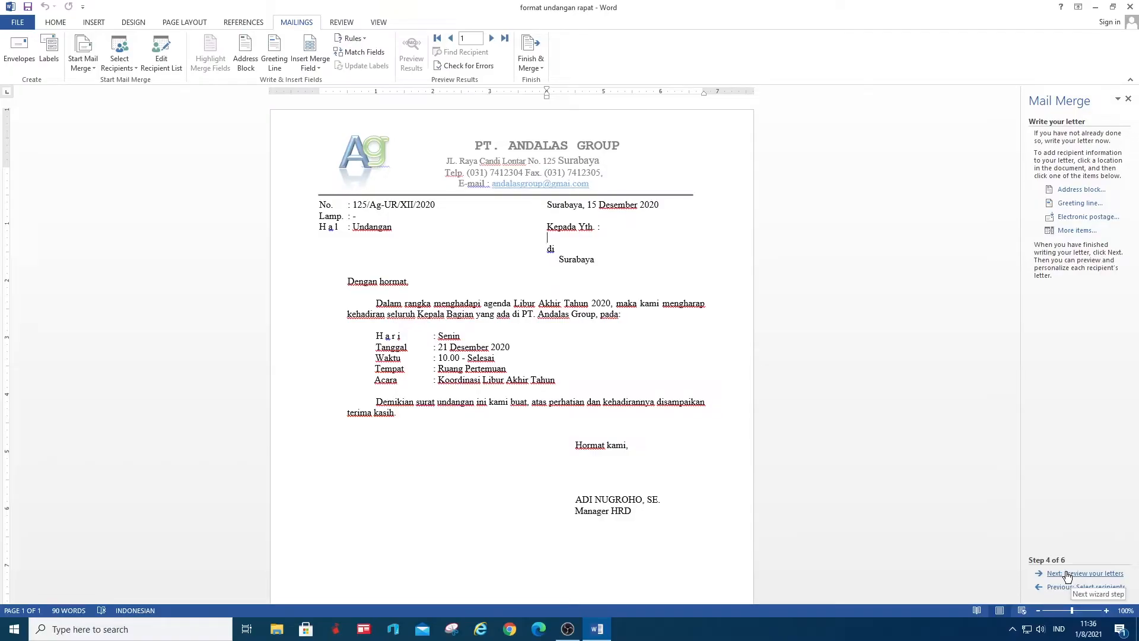
pyautogui.click(1068, 574)
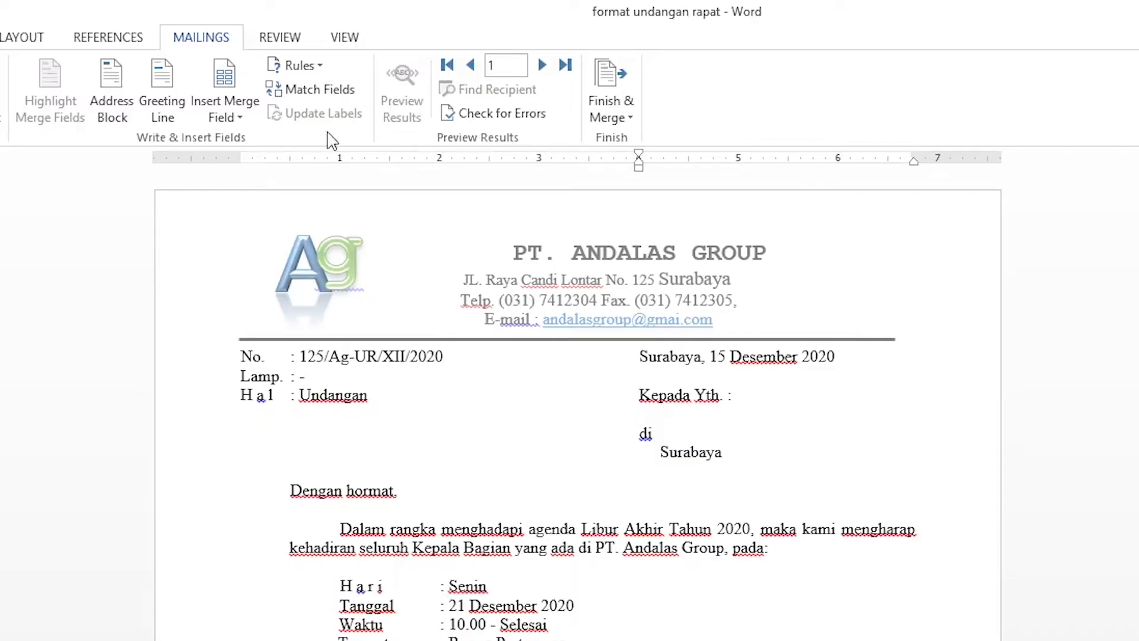
pyautogui.click(208, 121)
pyautogui.click(234, 166)
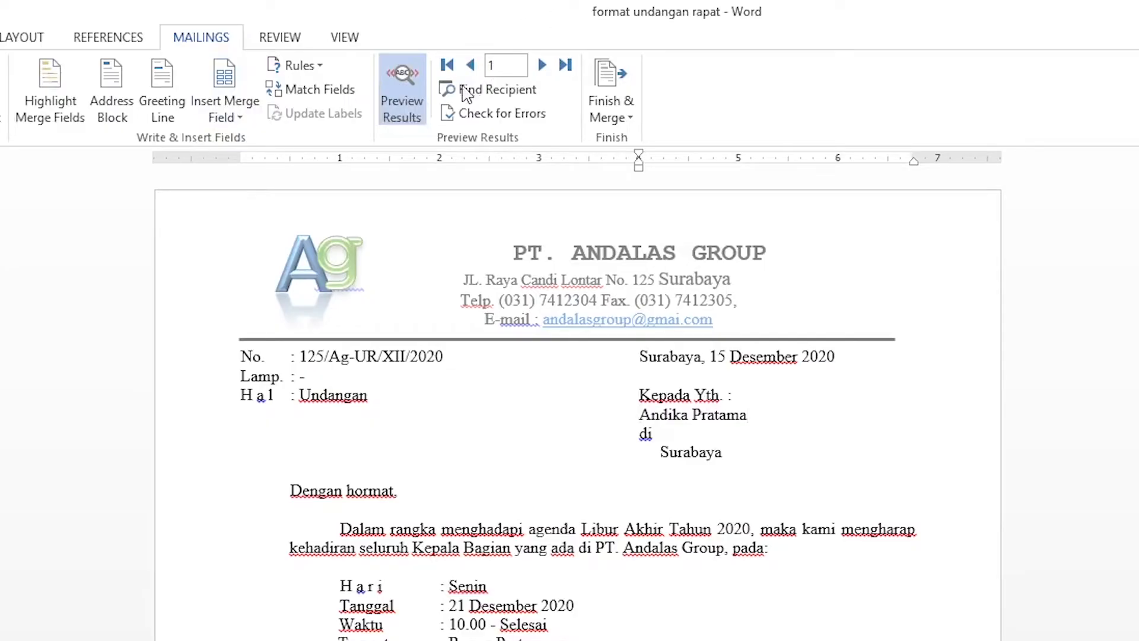
# - Turn off the results preview and insert the Jabatan merge field on a new line below the Nama field
pyautogui.click(402, 95)
pyautogui.press('Return')
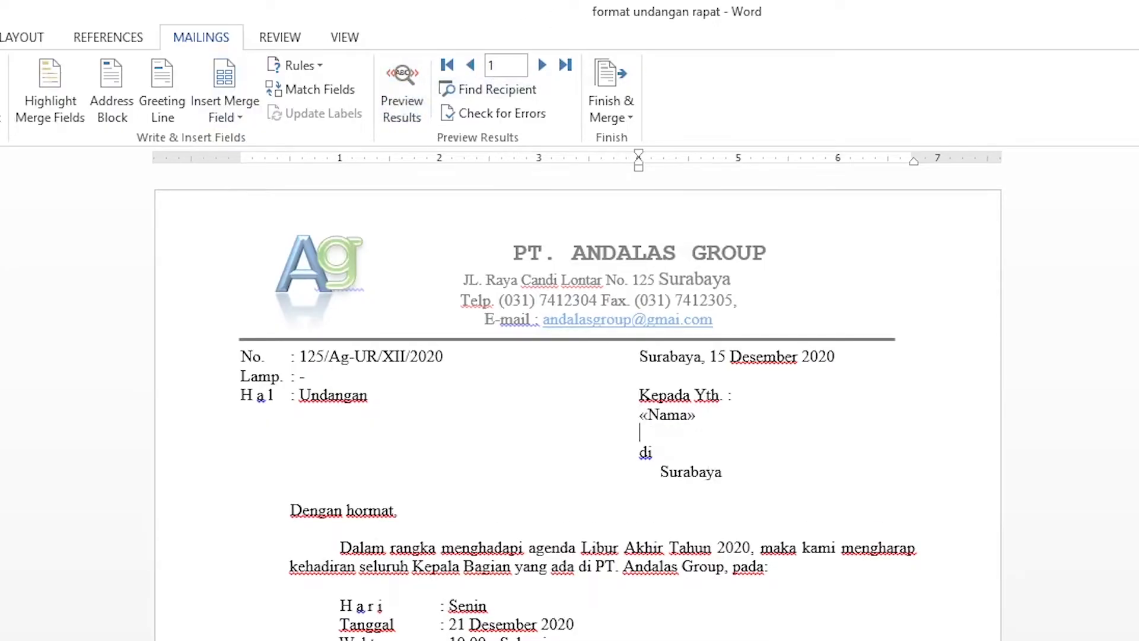
pyautogui.click(223, 115)
pyautogui.click(244, 187)
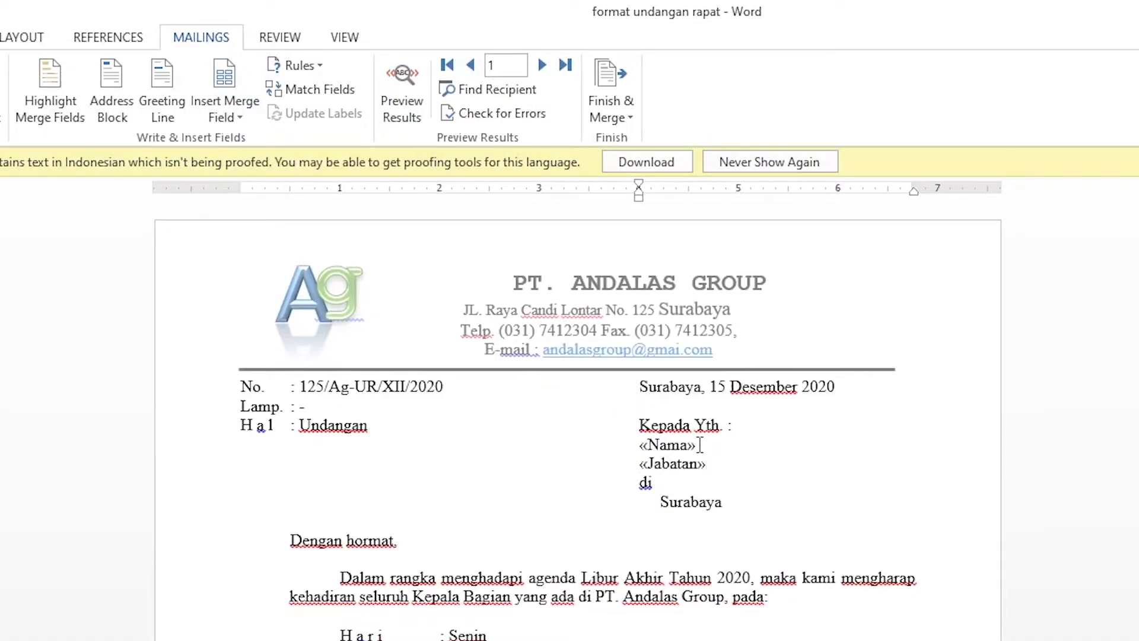
# - Make the Nama merge field in the recipient block bold
pyautogui.moveTo(700, 444); pyautogui.dragTo(637, 450)
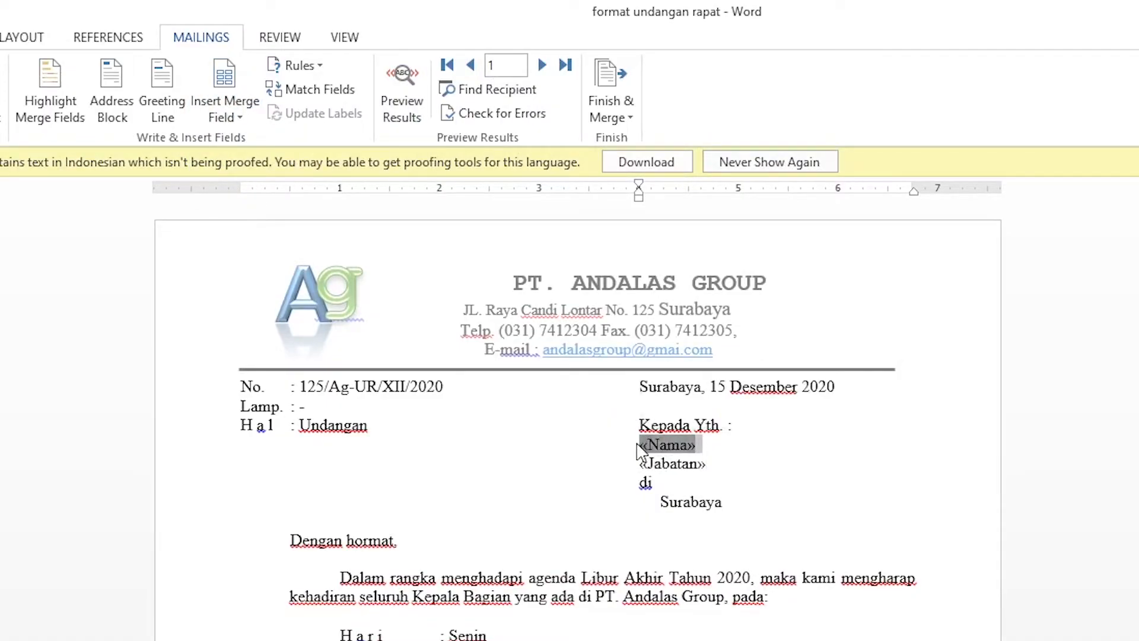
pyautogui.hotkey('ctrl', 'b')
pyautogui.click(738, 453)
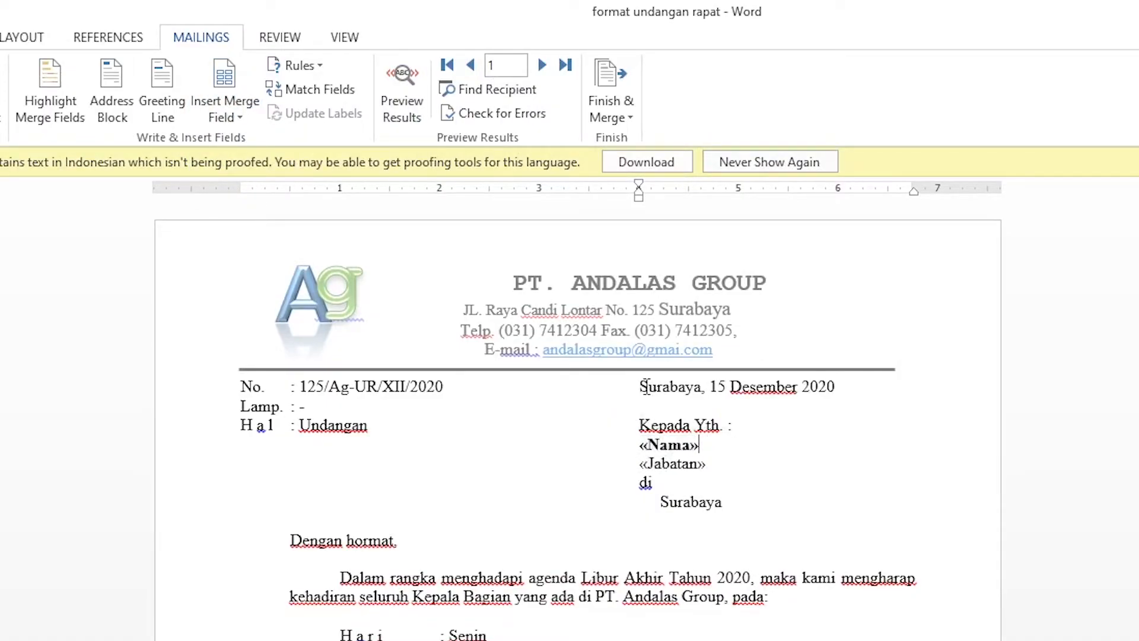
# - Preview the merged letters and step through the recipient records to check each name and position
pyautogui.click(400, 84)
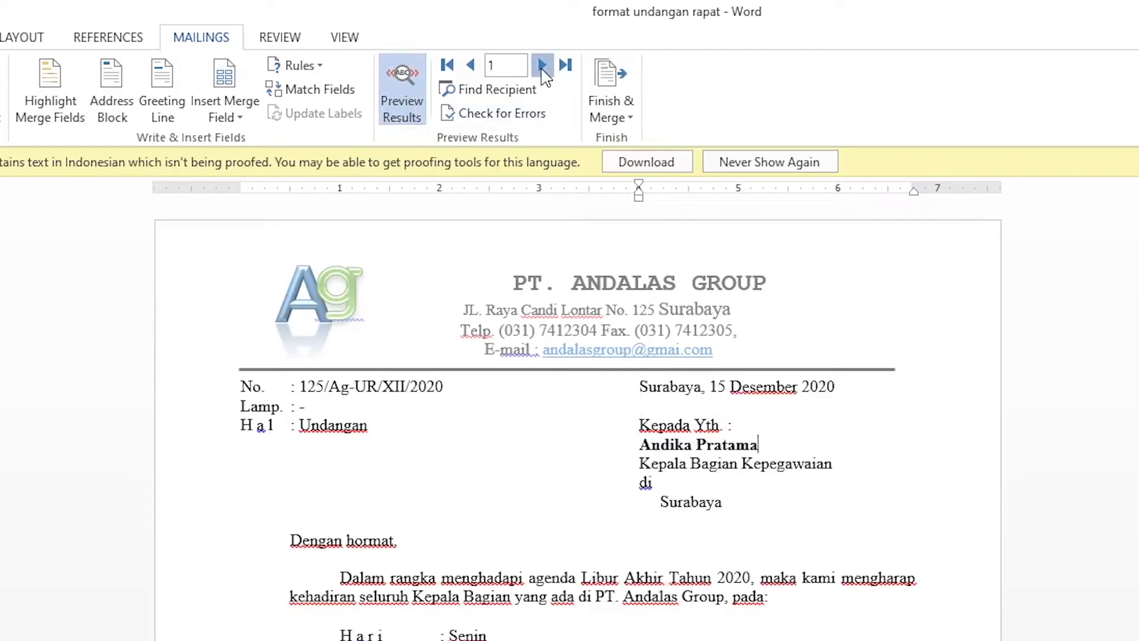
pyautogui.click(542, 65)
pyautogui.click(542, 66)
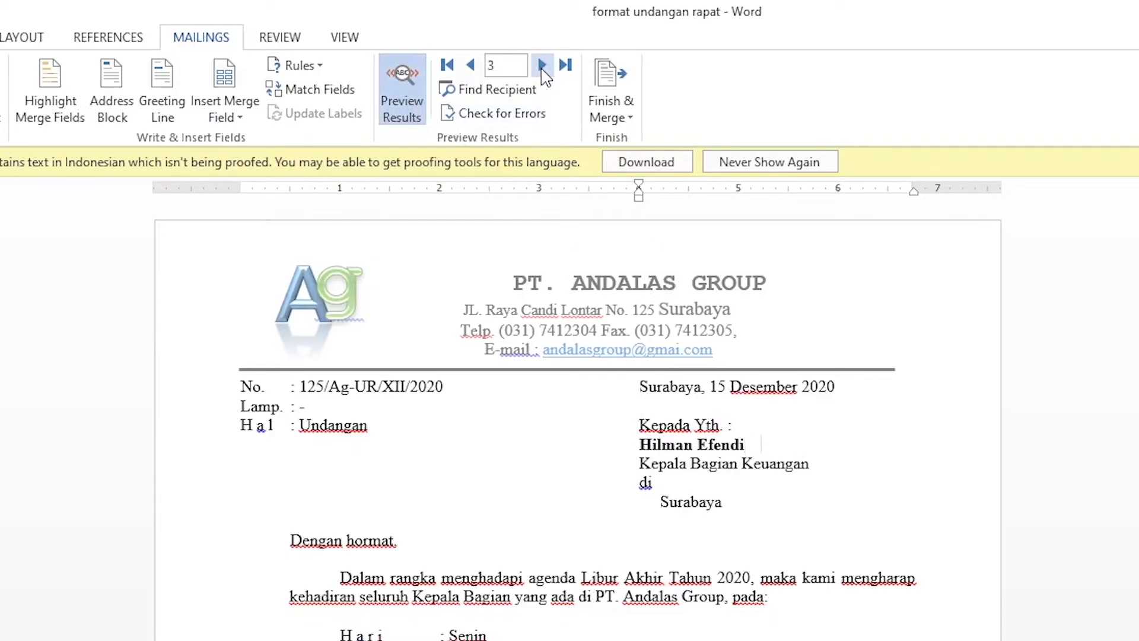
pyautogui.click(541, 65)
pyautogui.click(542, 66)
pyautogui.click(542, 65)
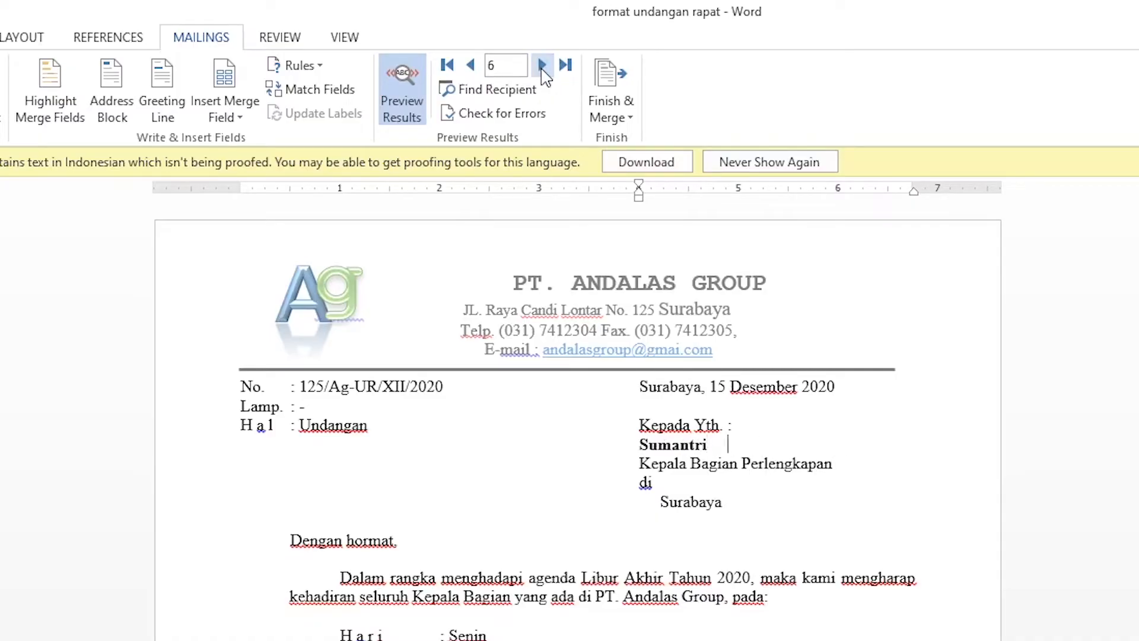
pyautogui.click(542, 65)
pyautogui.click(541, 65)
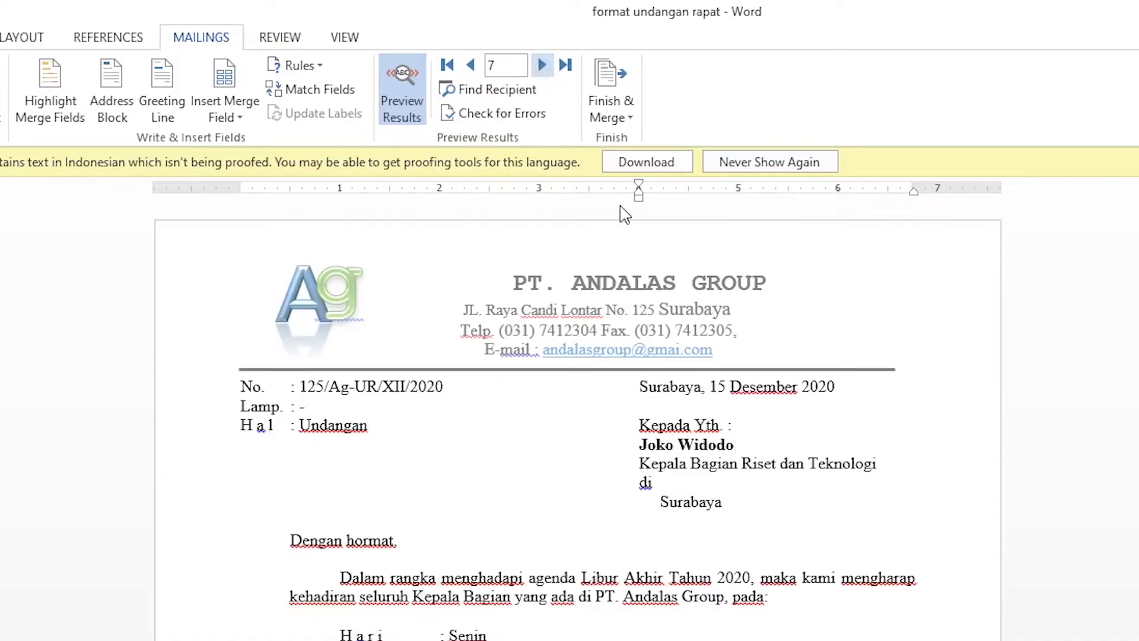
# - Finish the merge by printing the letters for all records on the EPSON L360 Series printer
pyautogui.click(610, 121)
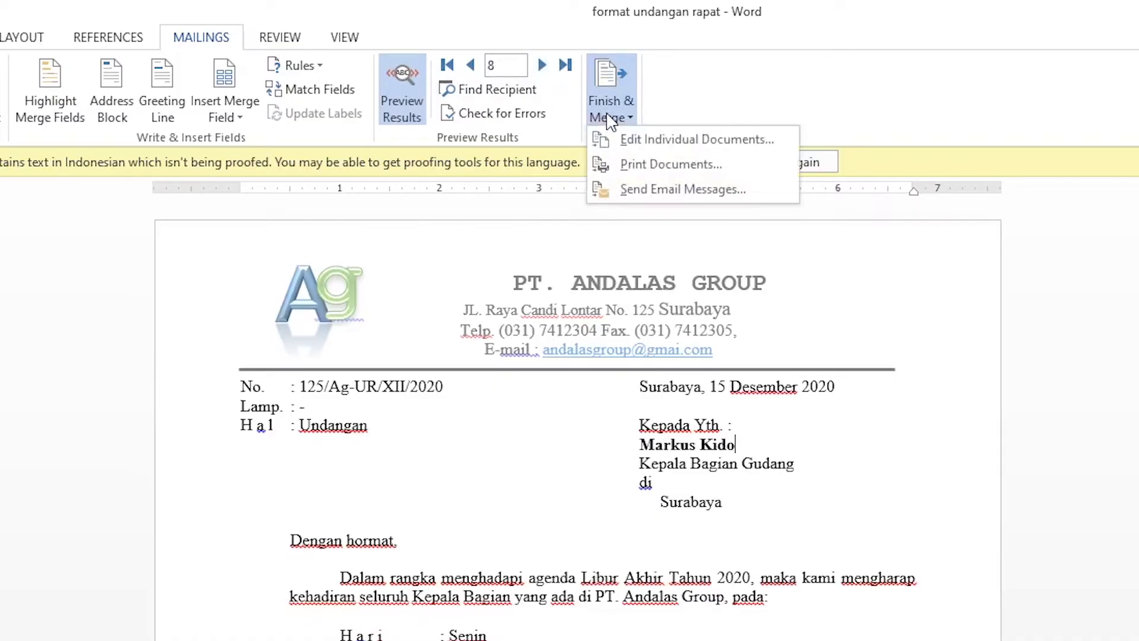
pyautogui.click(618, 170)
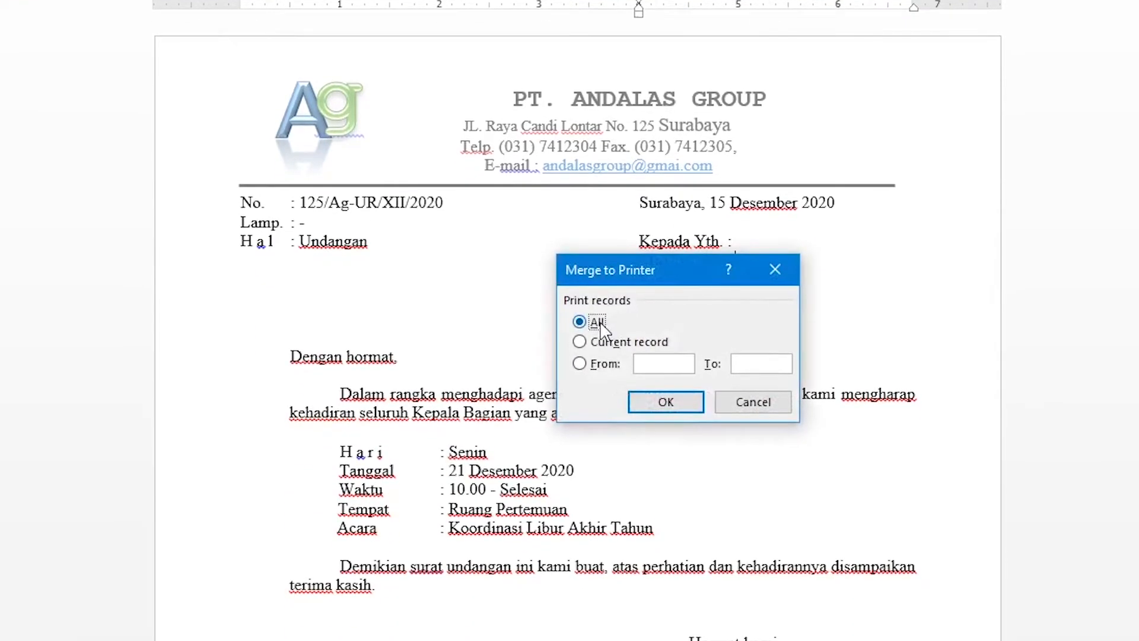
pyautogui.click(657, 407)
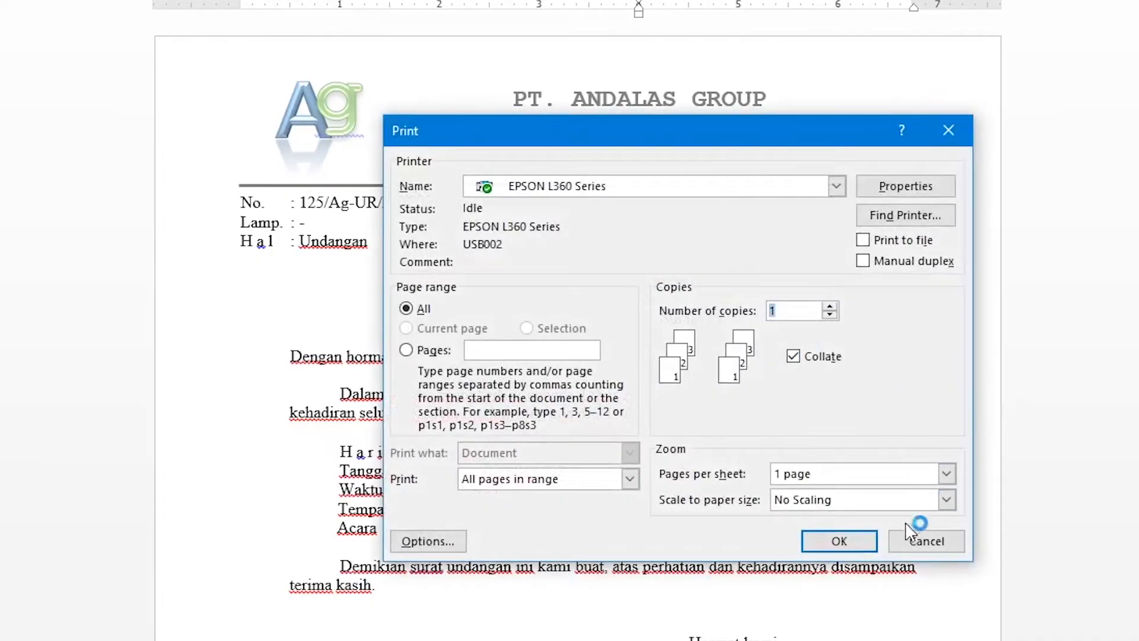
pyautogui.click(724, 196)
pyautogui.click(650, 262)
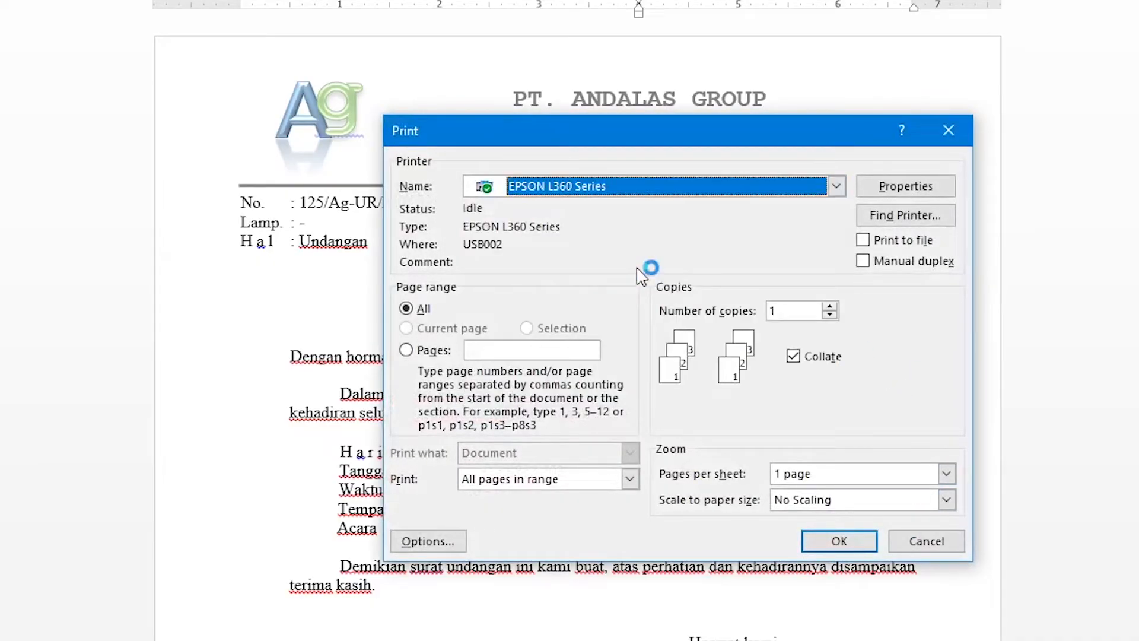
pyautogui.click(840, 542)
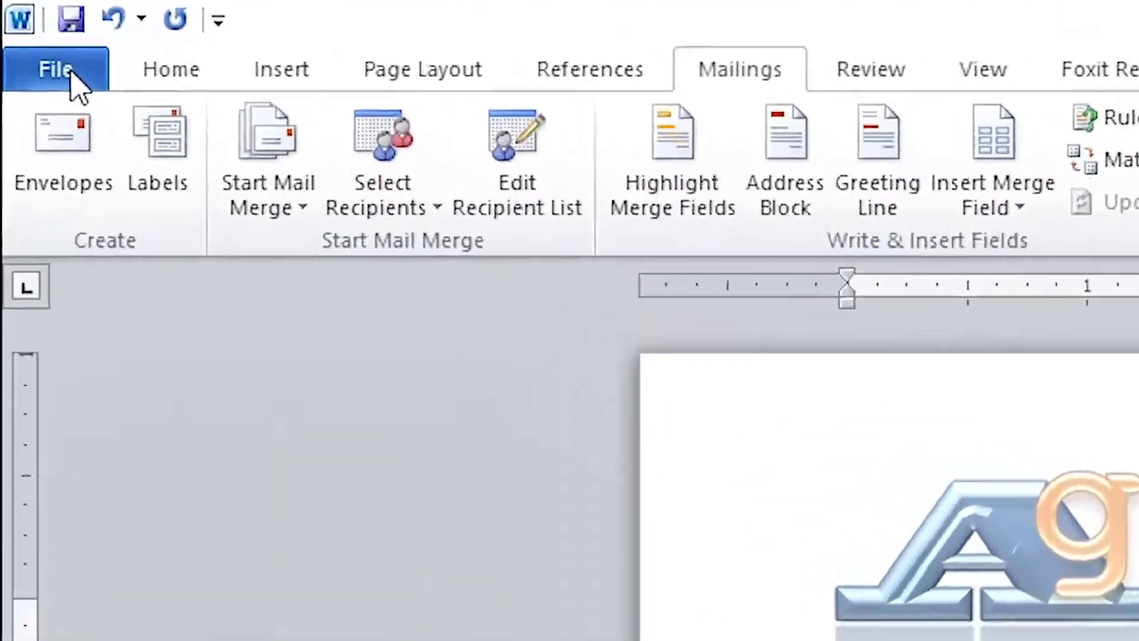
# - Save a copy of the letter as undangan rapat akhir tahun in the undangan folder on drive E
pyautogui.click(19, 24)
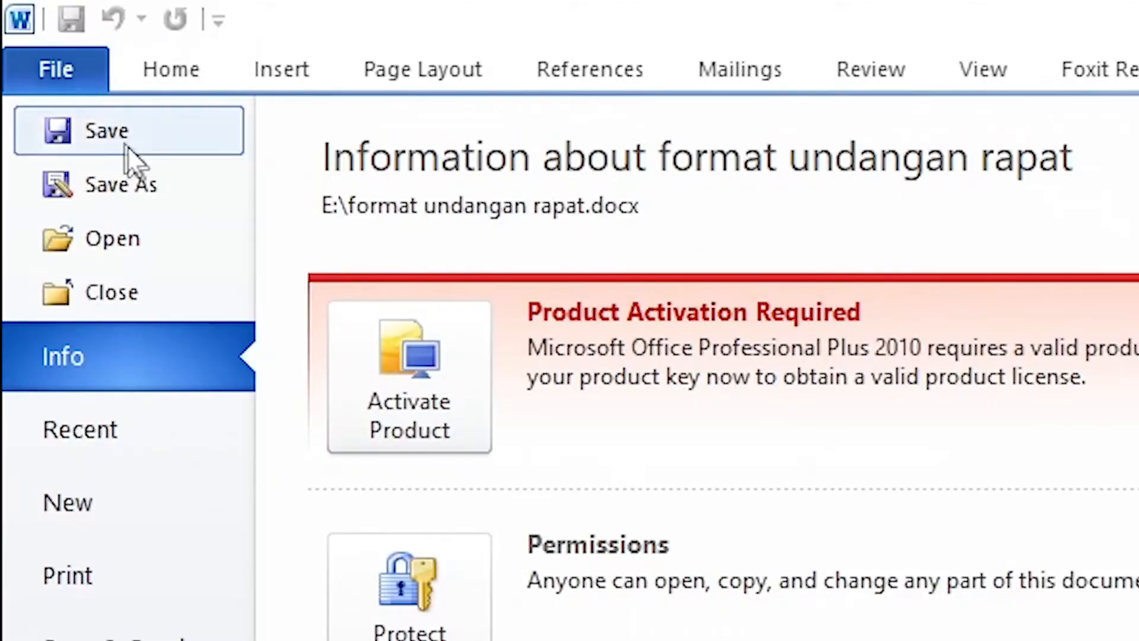
pyautogui.click(123, 181)
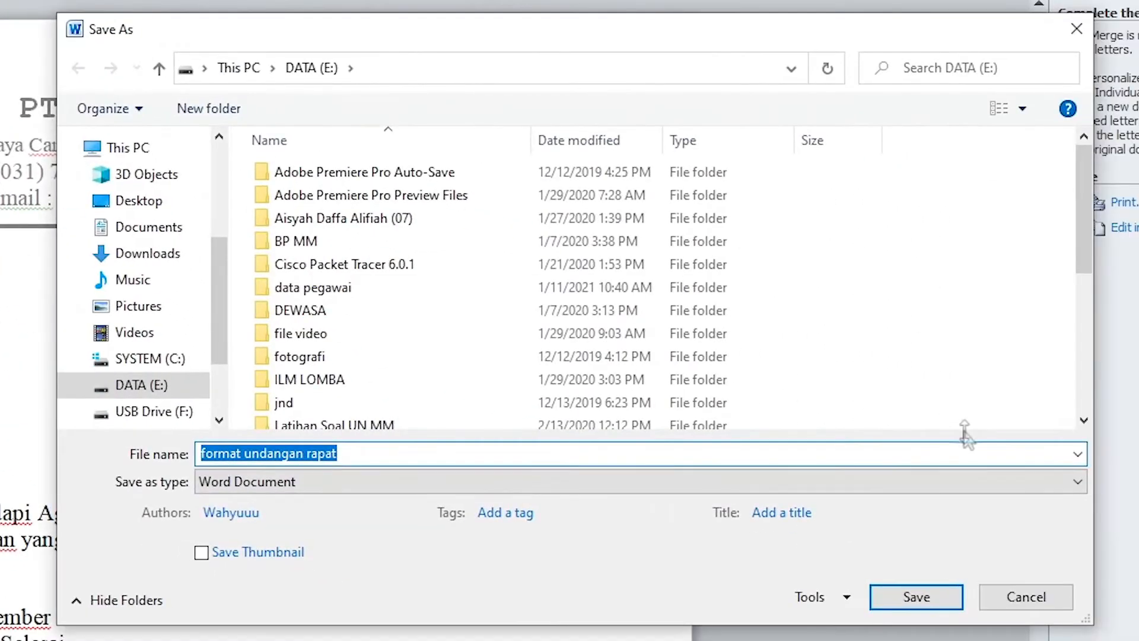
pyautogui.click(440, 381)
pyautogui.scroll(-2, 440, 380)
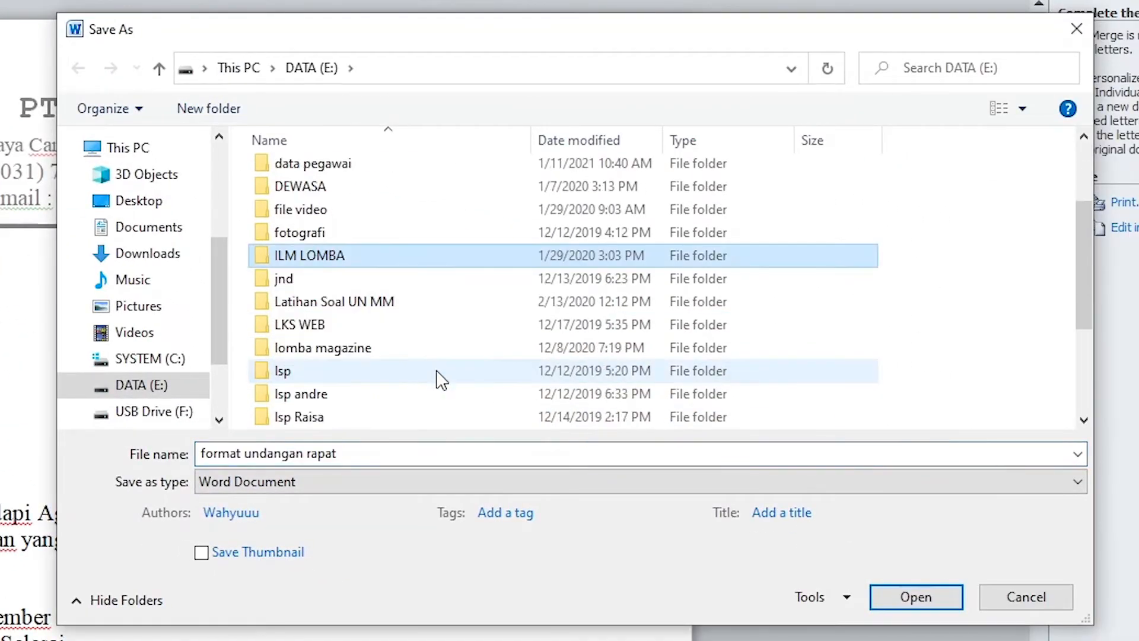
pyautogui.scroll(-2, 439, 382)
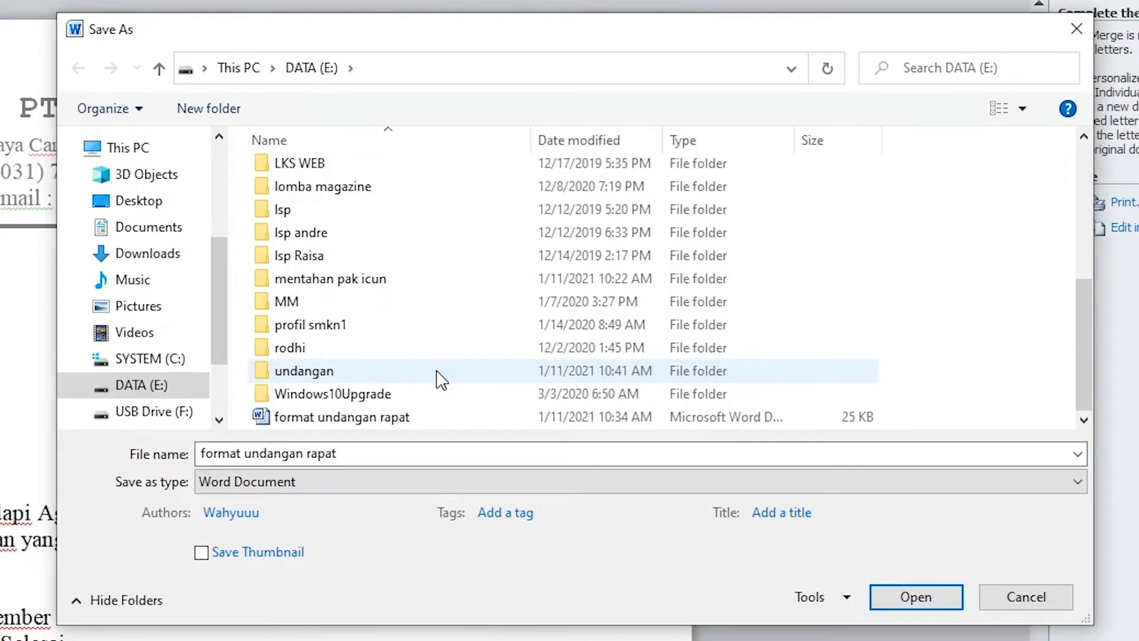
pyautogui.doubleClick(353, 372)
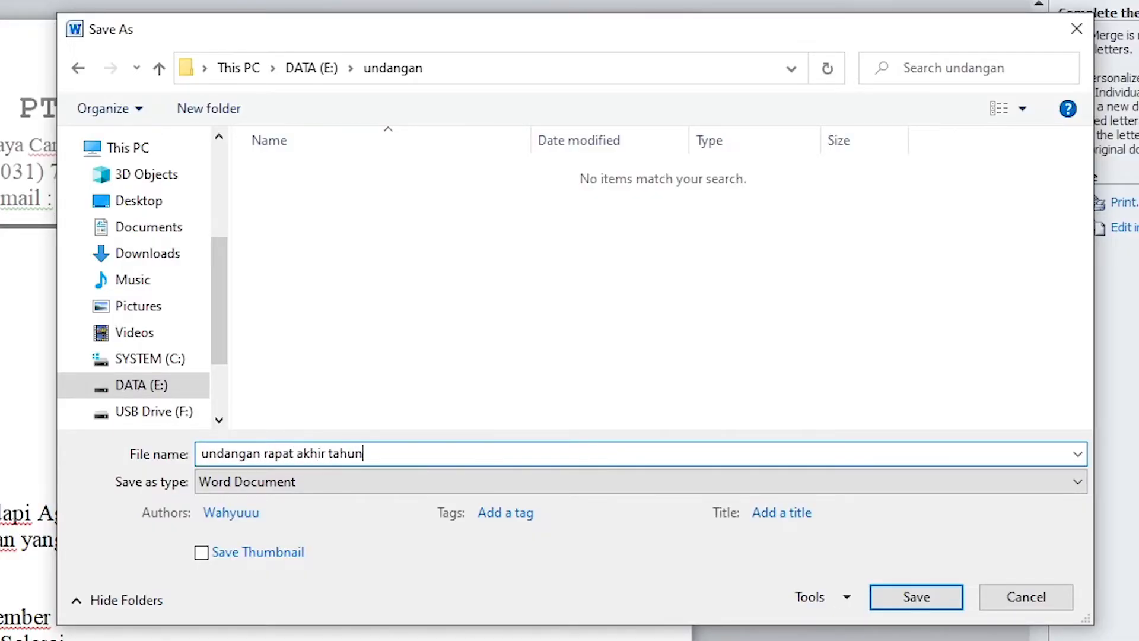
pyautogui.press('Return')
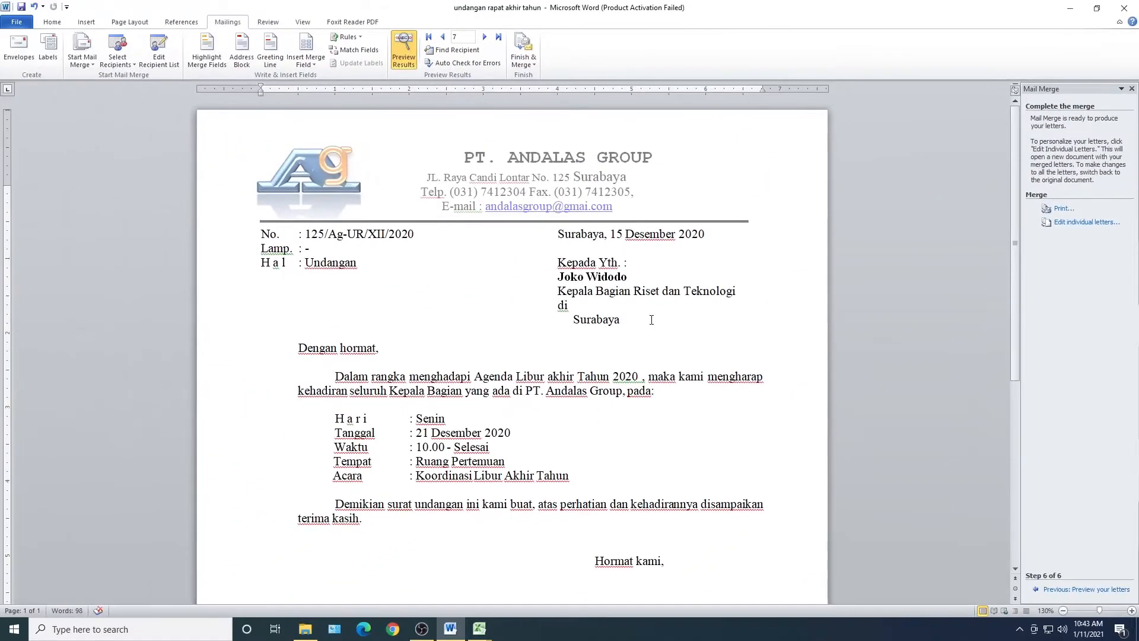